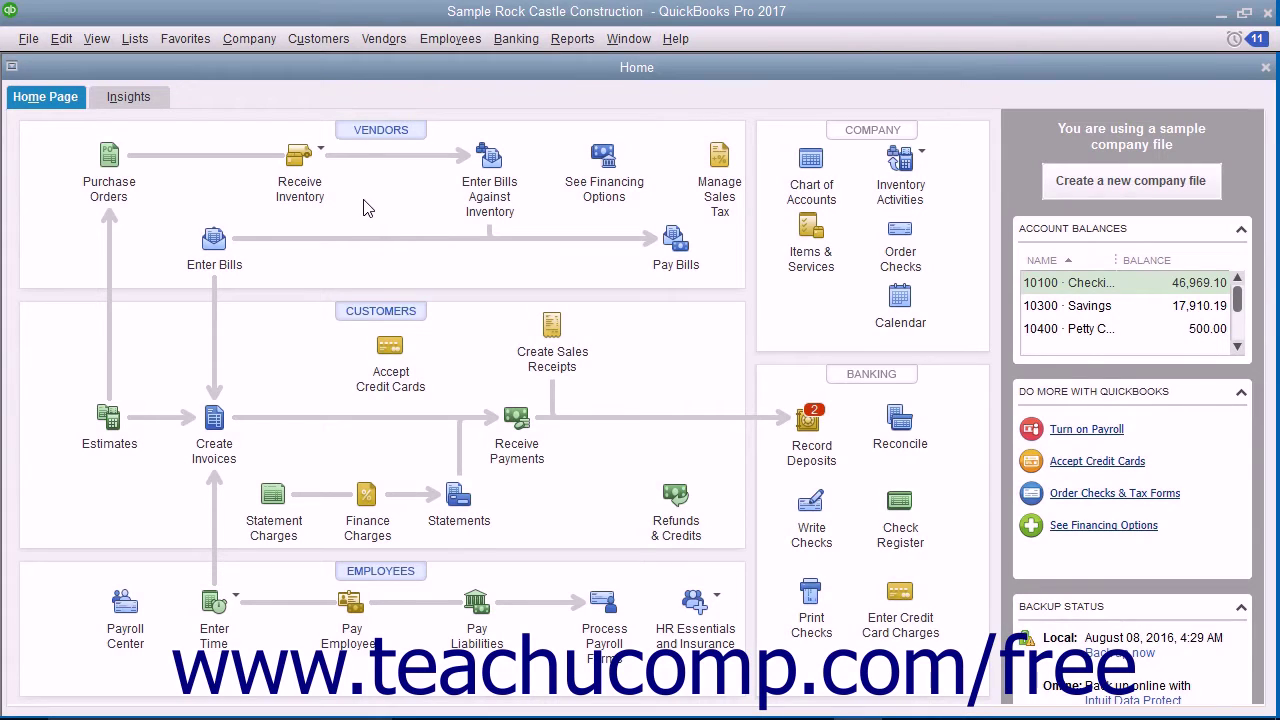
Check the Send Forms preference for auto-checking Email Later, then close Preferences without changes
left_click(60, 40)
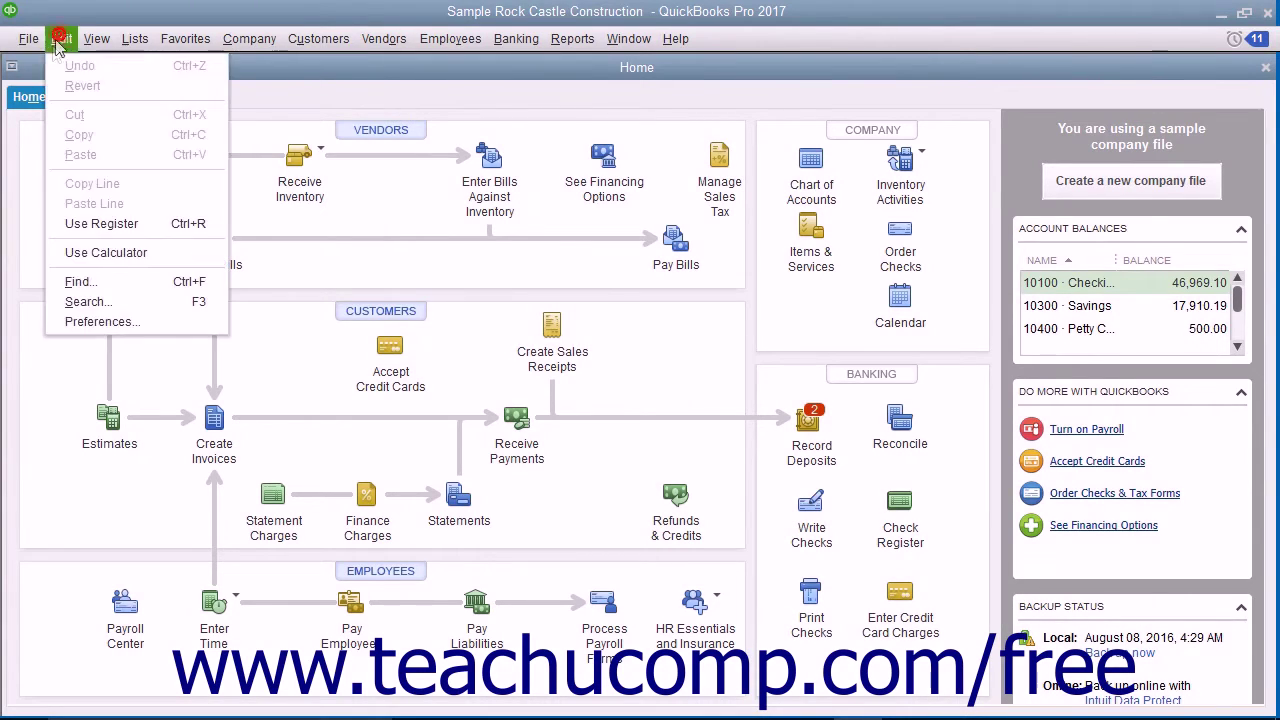
left_click(100, 321)
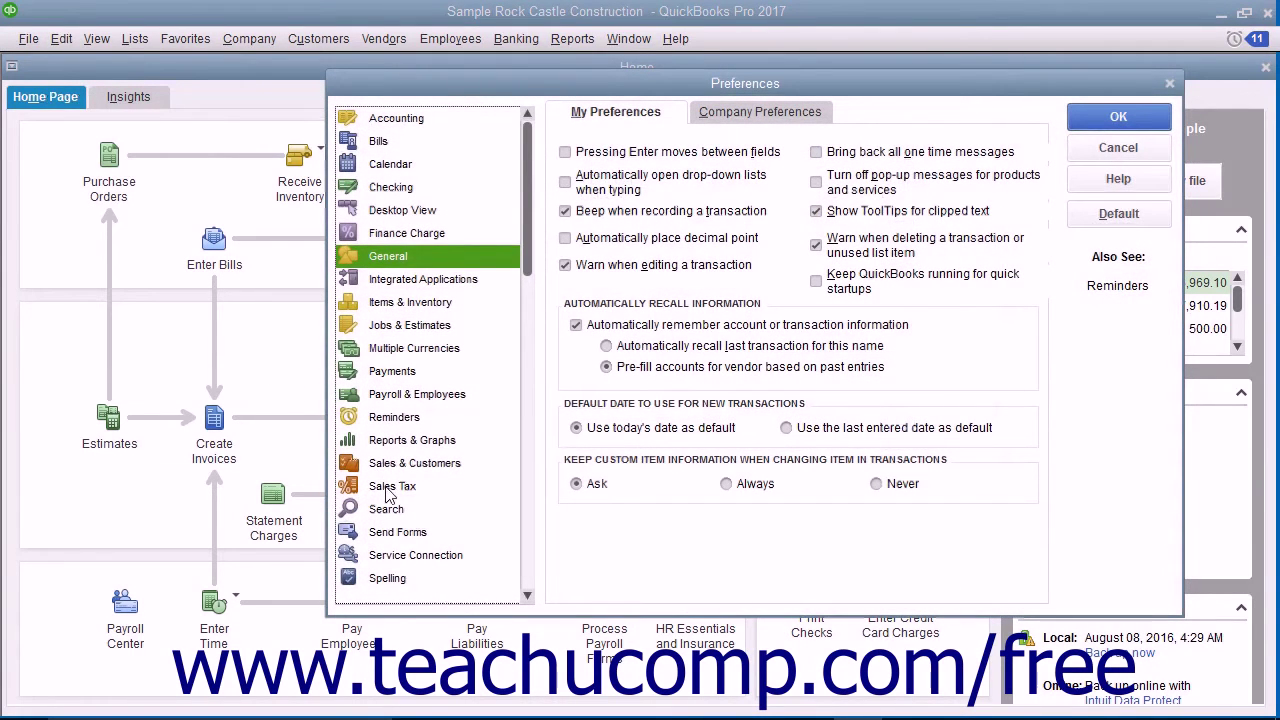
left_click(390, 538)
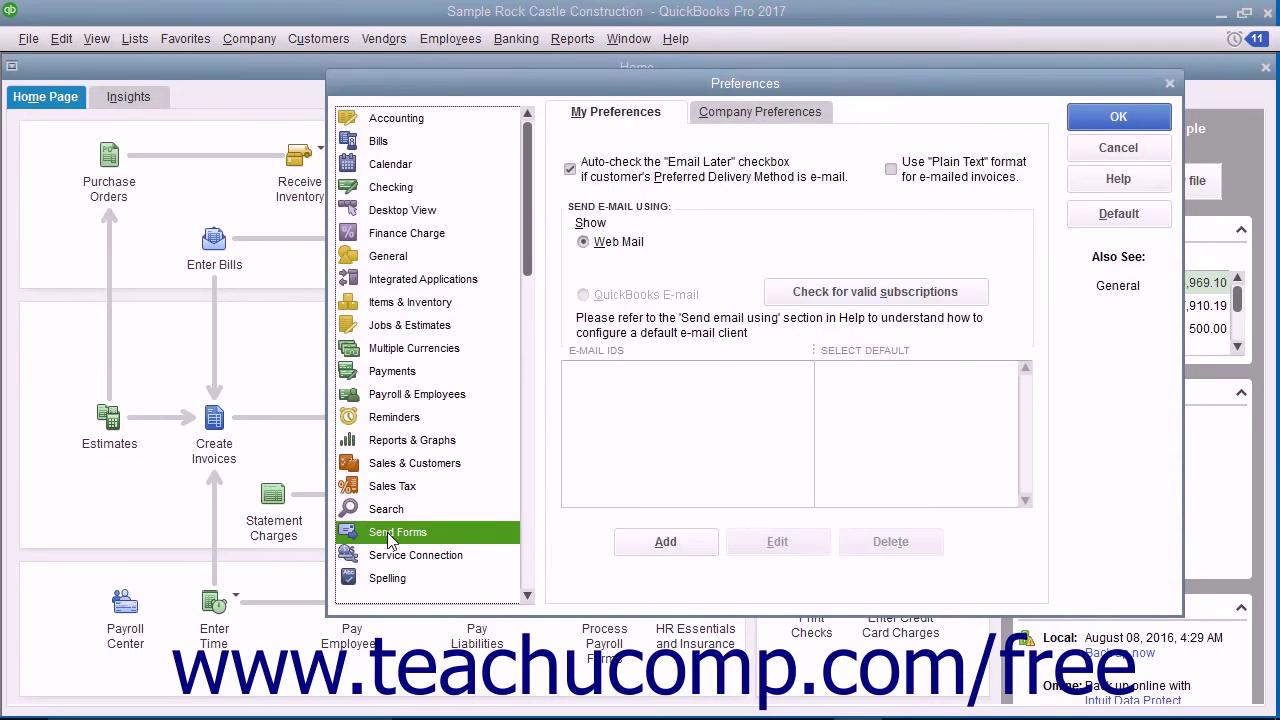
left_click(607, 118)
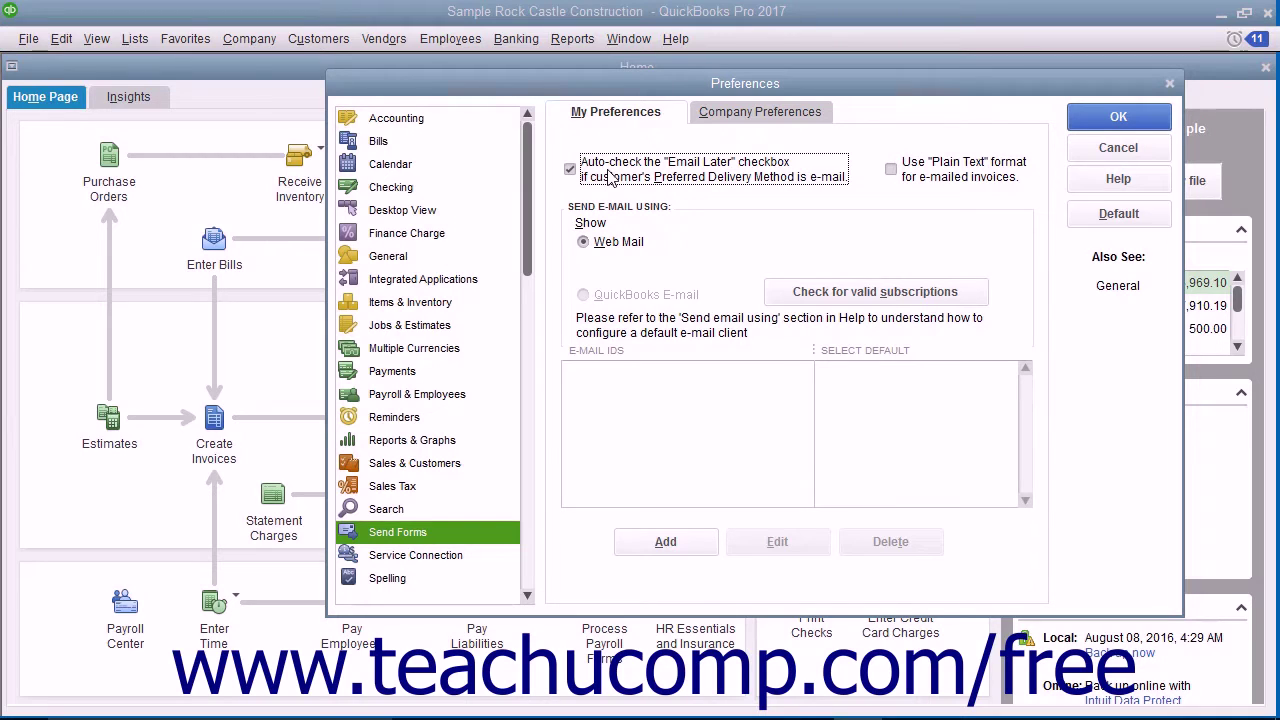
left_click(1088, 121)
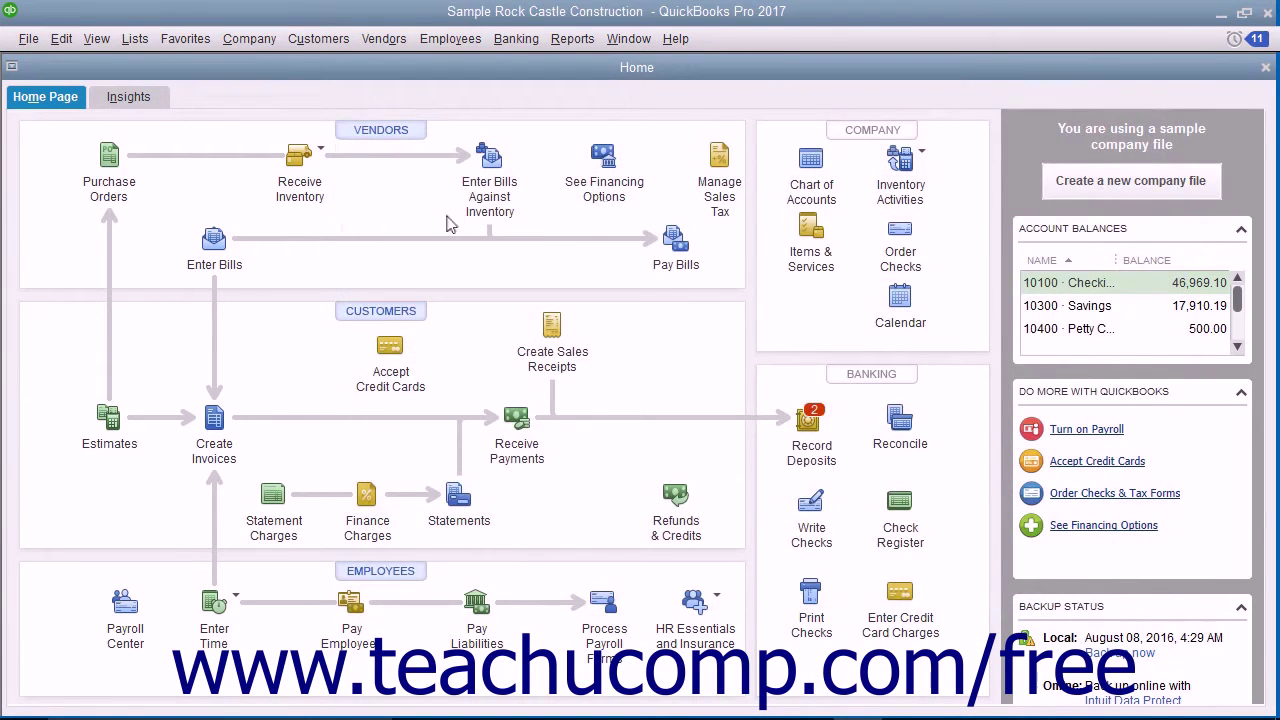
Start Create Batch Invoices from the Customers menu and dismiss the customer-info reminder
left_click(338, 39)
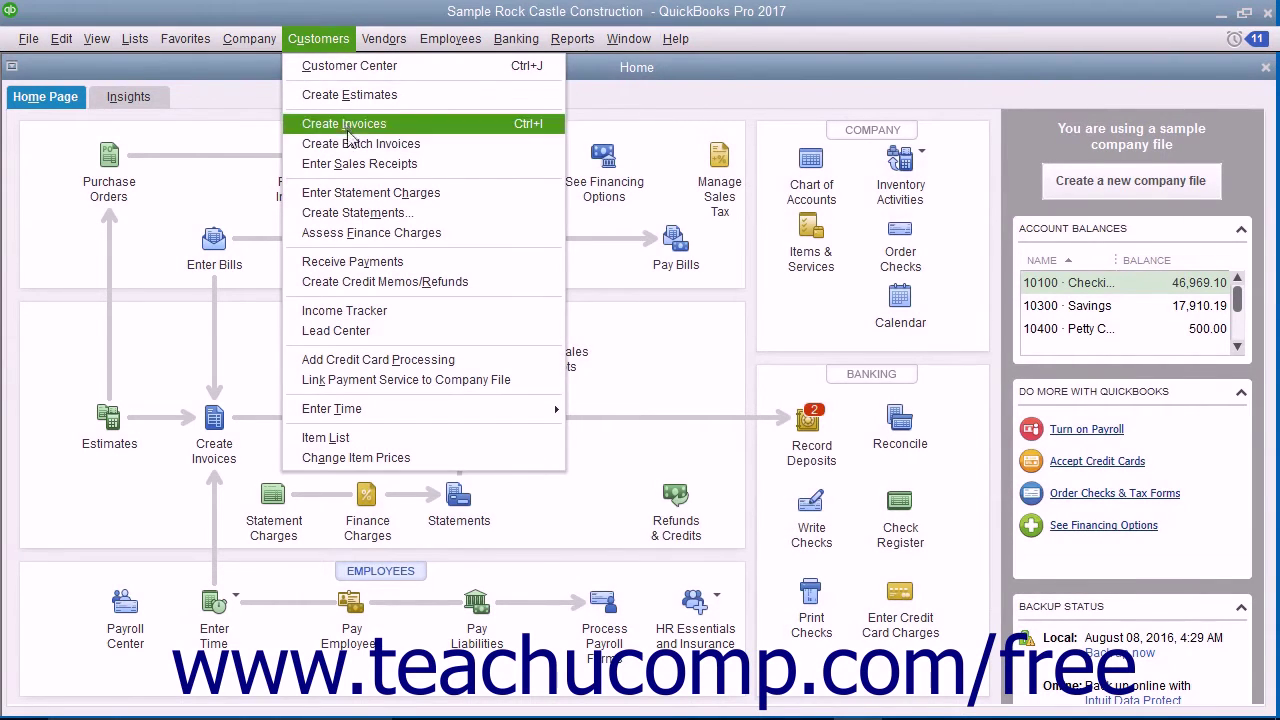
left_click(352, 145)
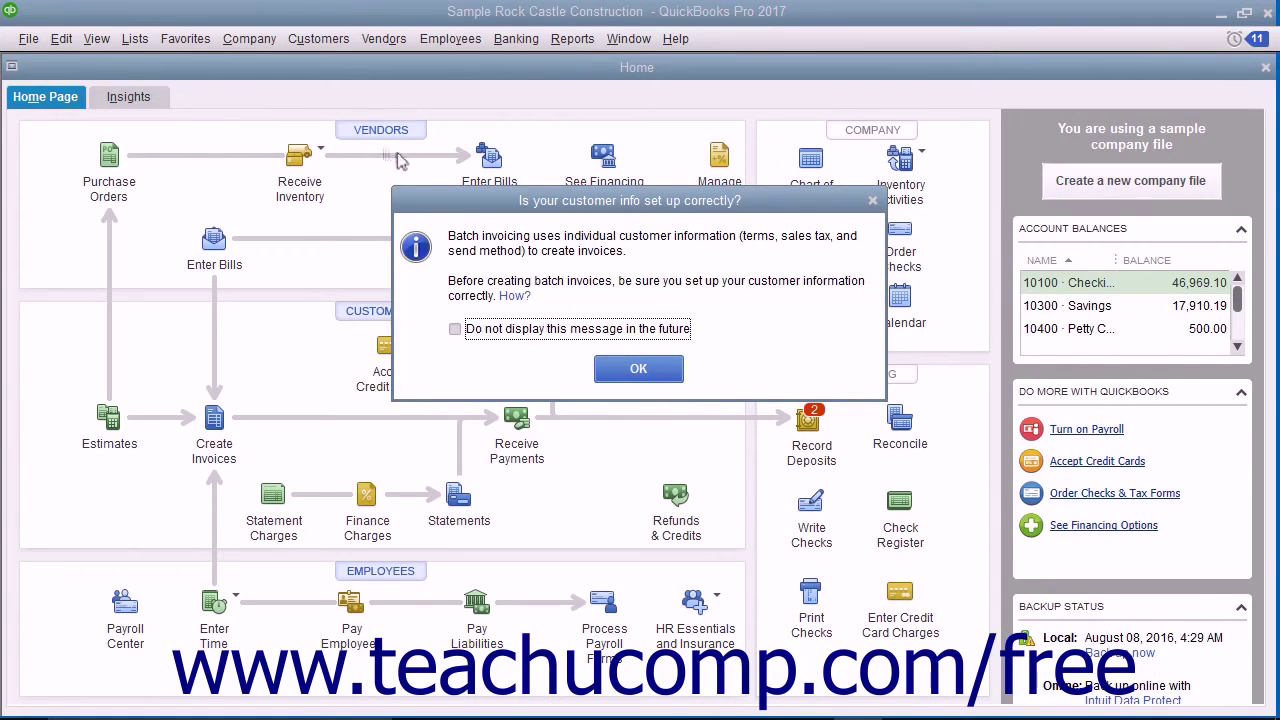
left_click(614, 373)
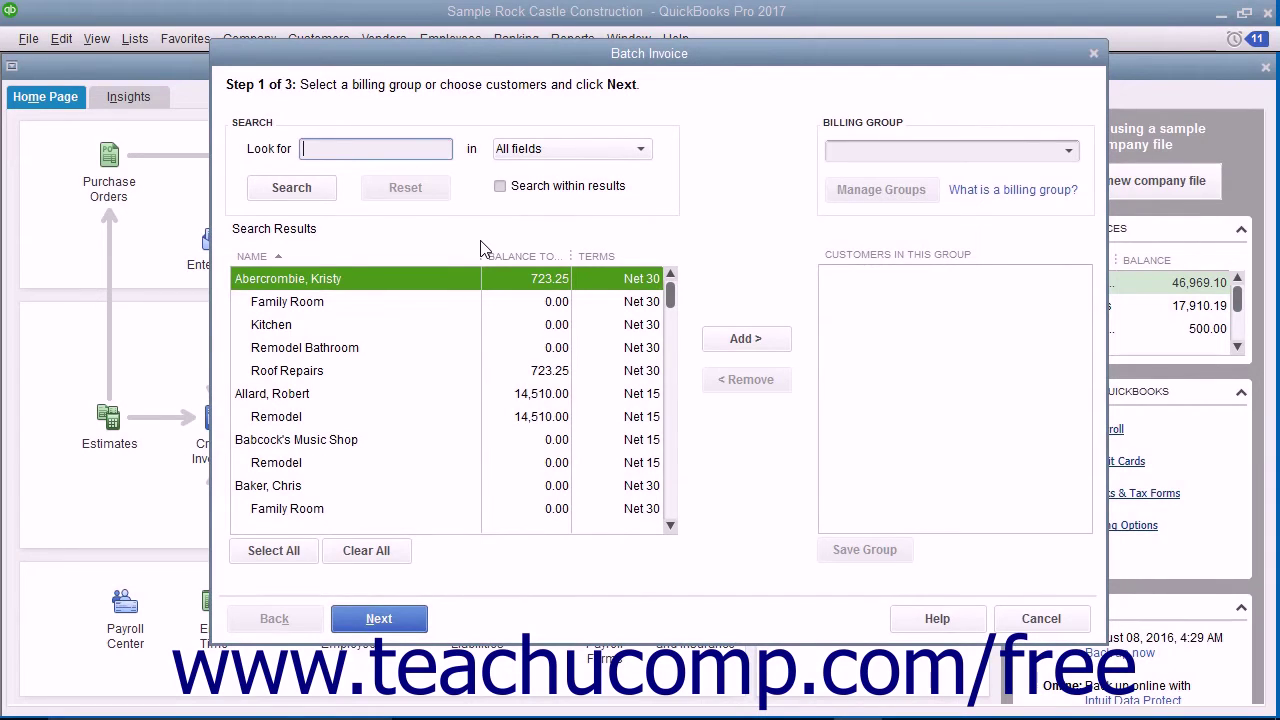
Add the first, second and fourth search-result customers to Customers in this Group
left_click(250, 285)
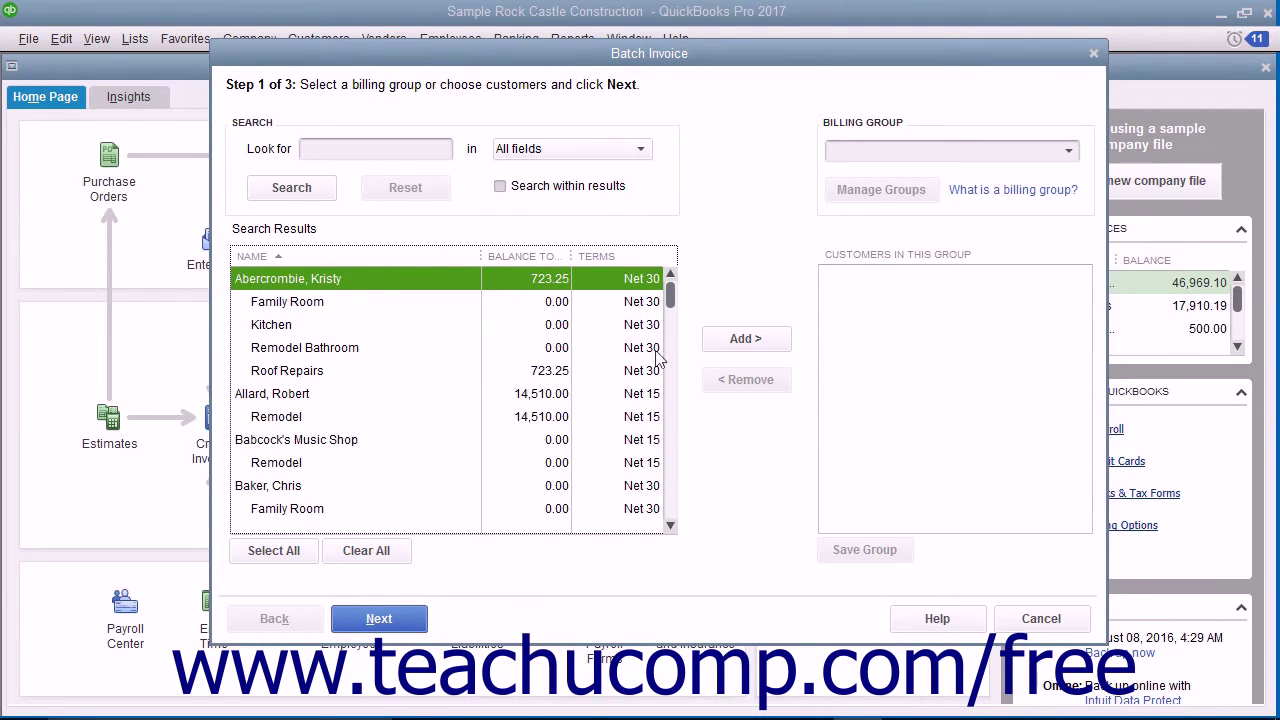
left_click(716, 342)
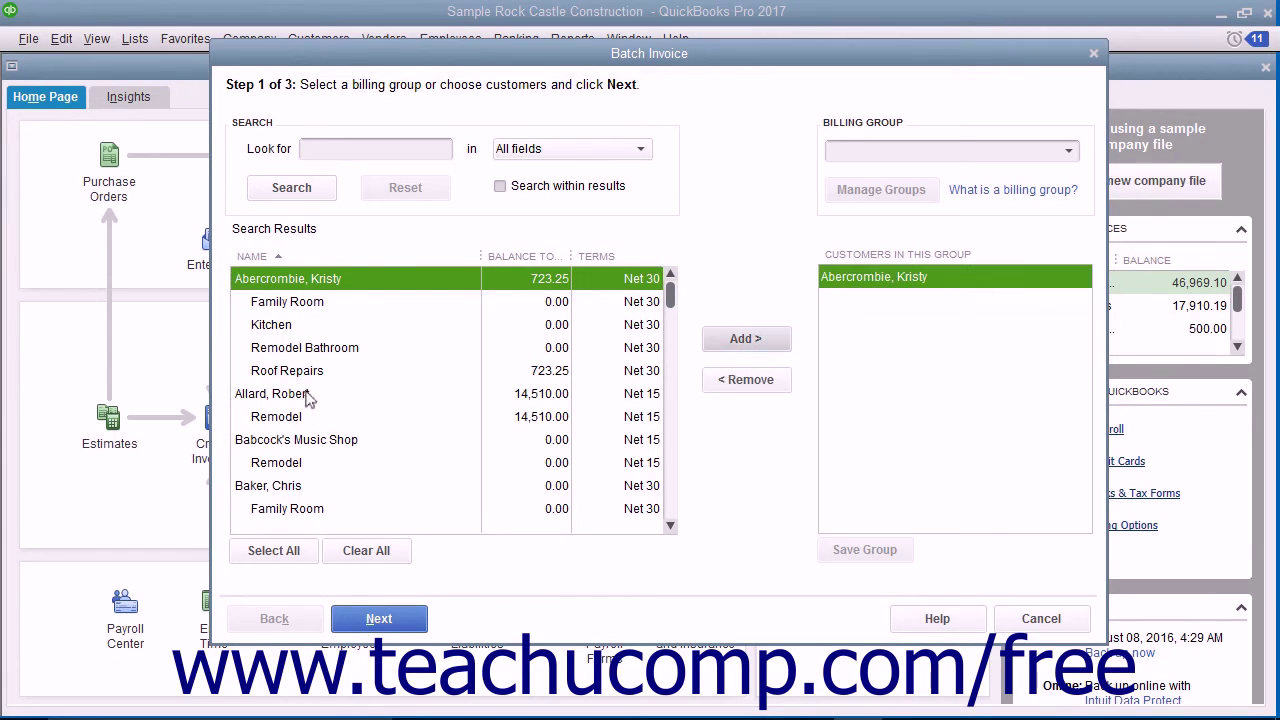
left_click(308, 393)
left_click(741, 343)
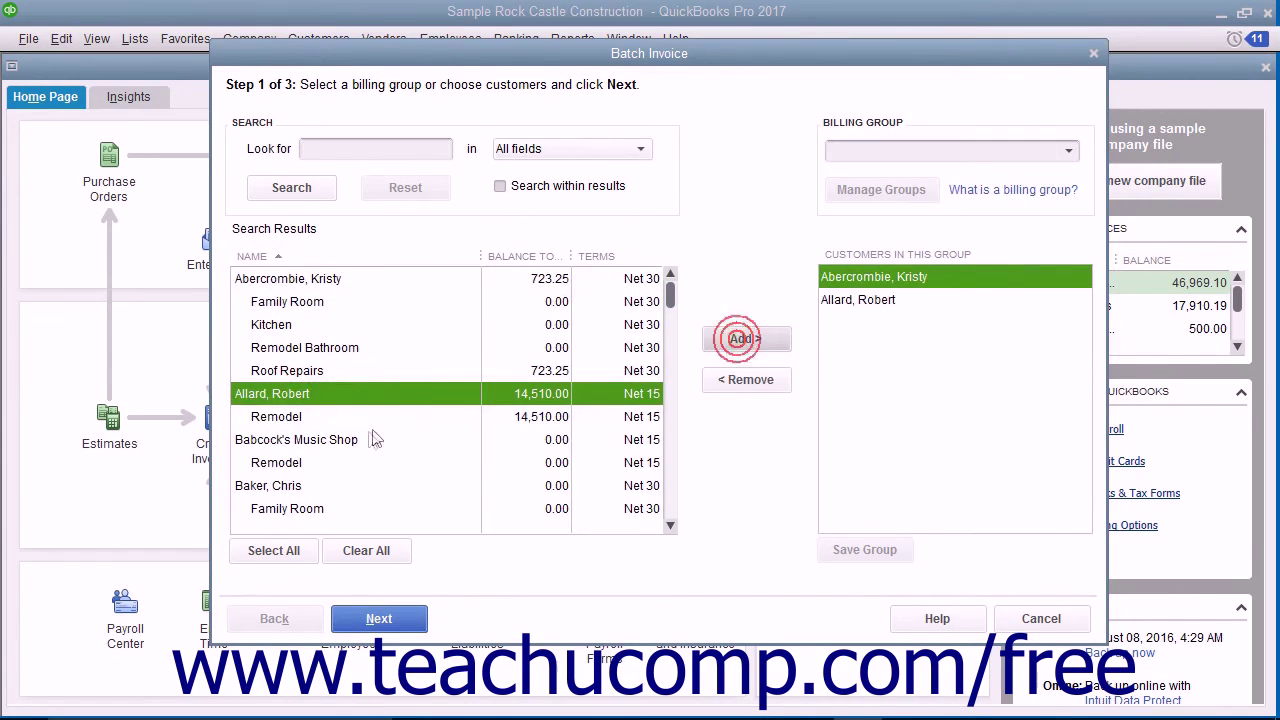
left_click(300, 484)
left_click(720, 340)
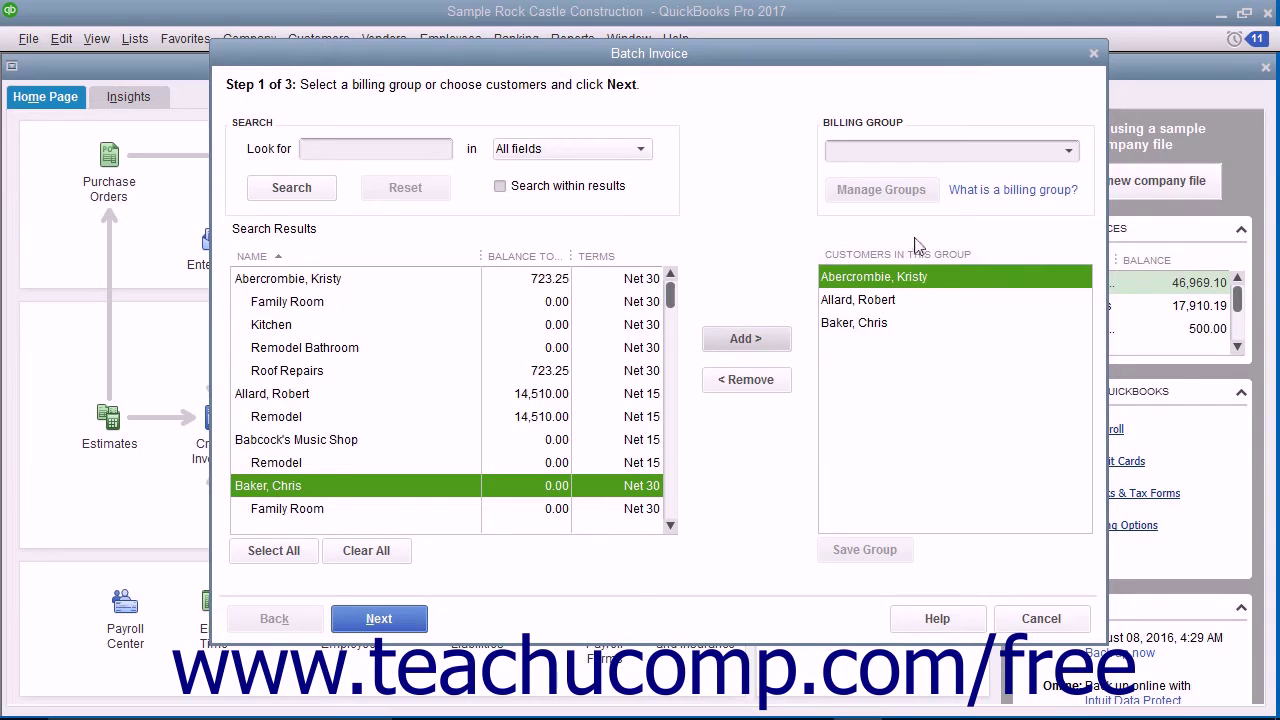
Create a new billing group named 'Mowing Customers'
left_click(1068, 152)
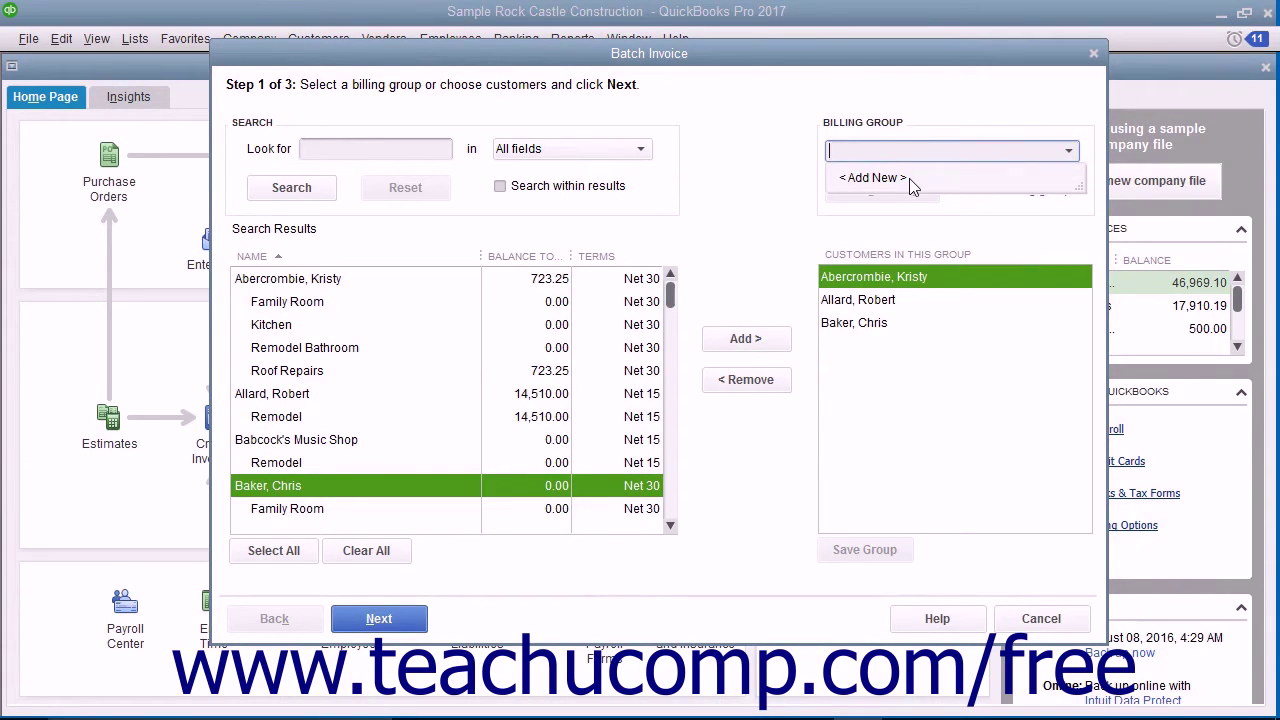
left_click(875, 178)
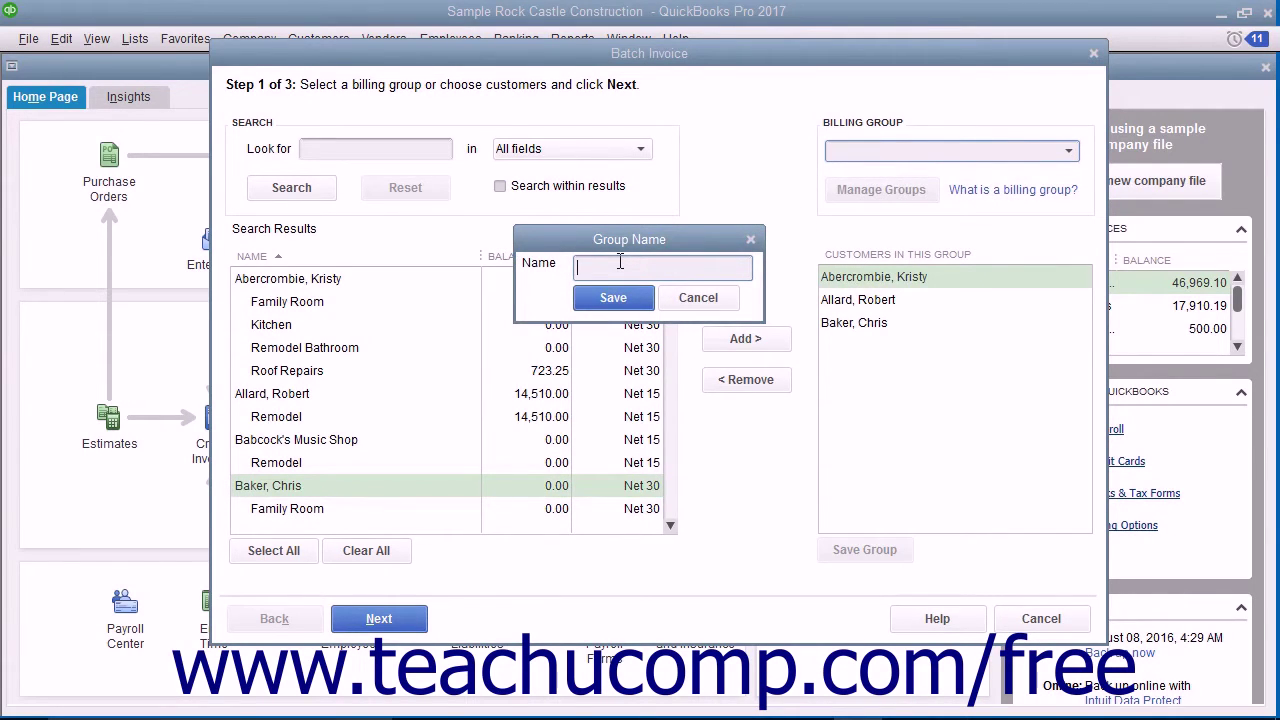
type("Mowing Customers")
left_click(598, 306)
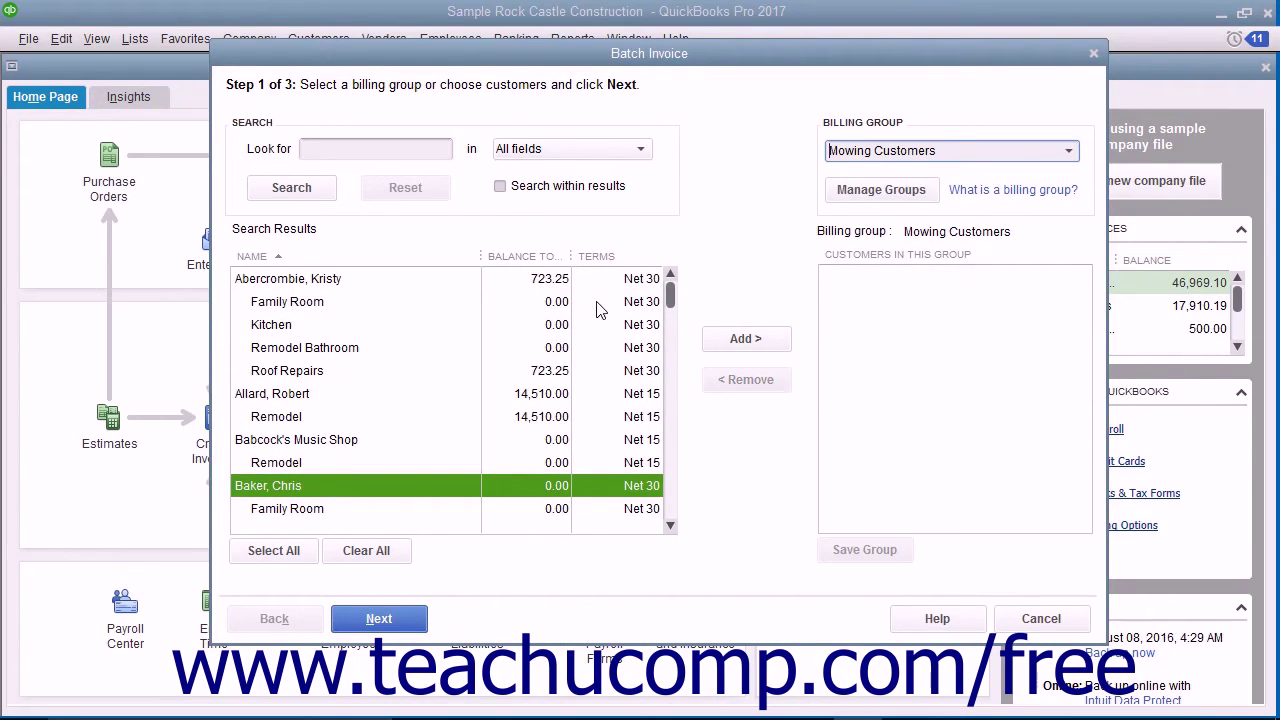
Add the first, second and fourth customers to Mowing Customers and save the group
left_click(358, 279)
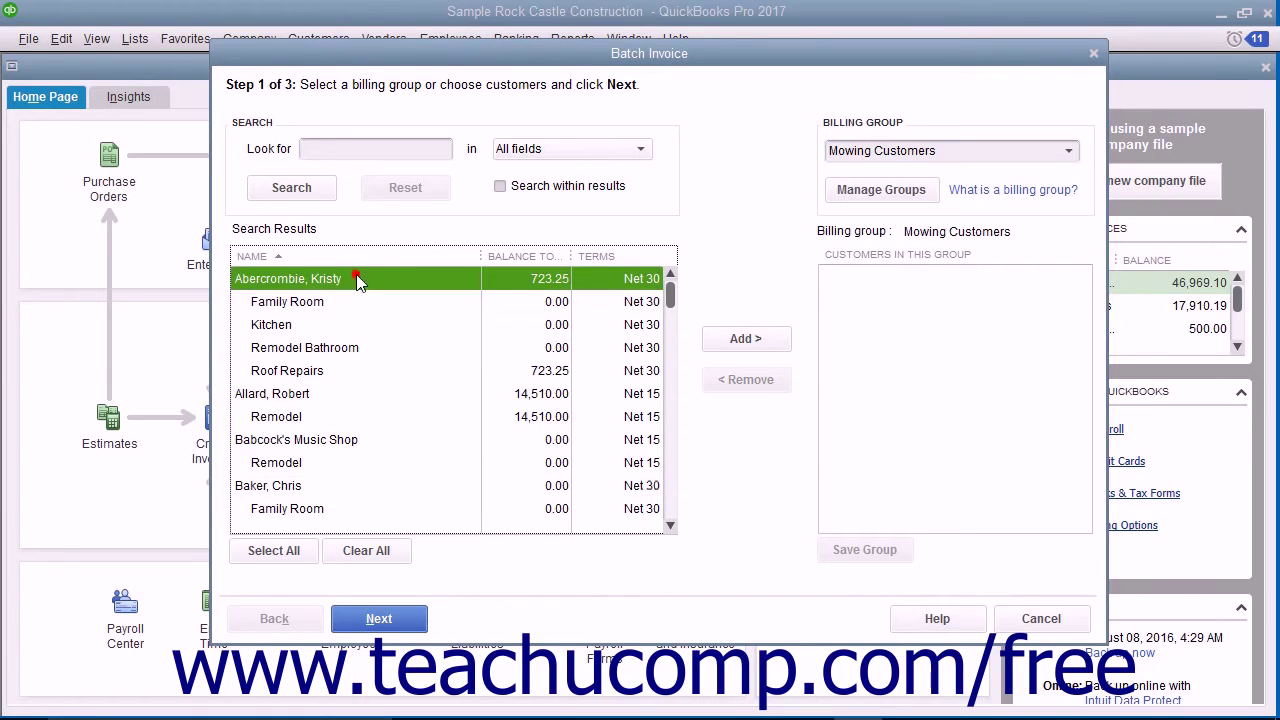
left_click(740, 338)
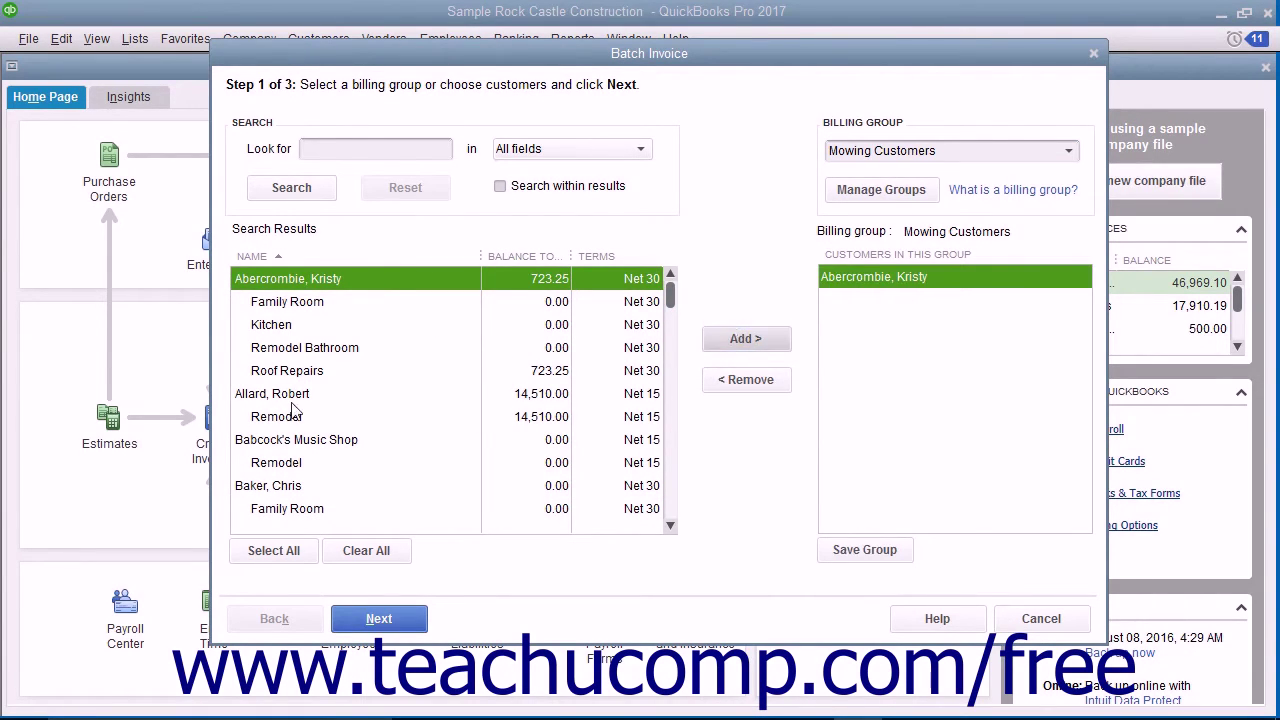
left_click(340, 393)
left_click(744, 339)
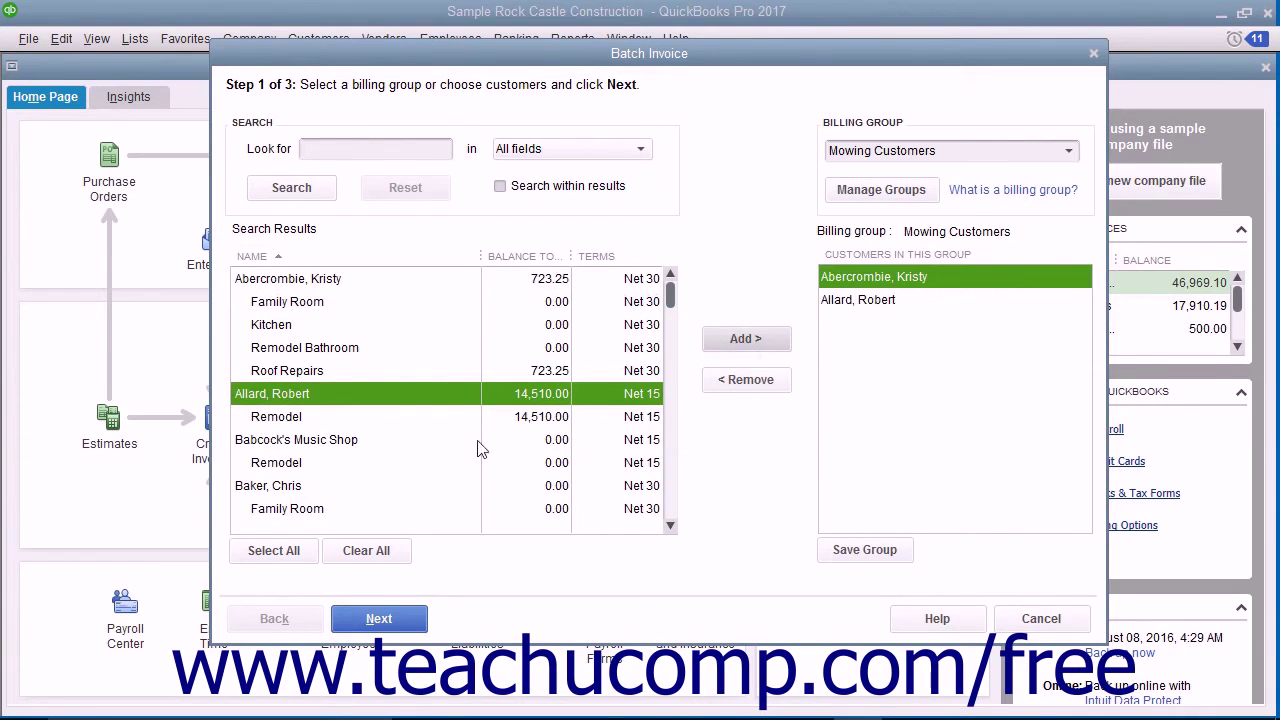
left_click(300, 486)
left_click(750, 340)
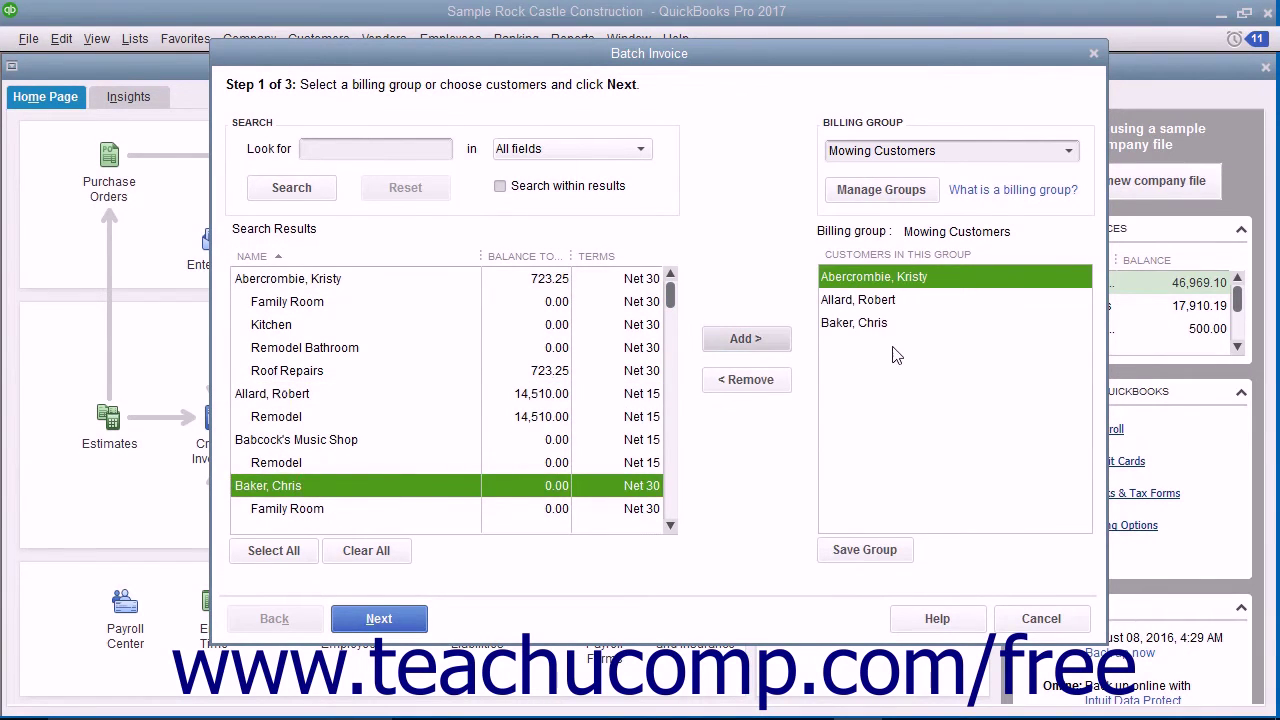
left_click(855, 551)
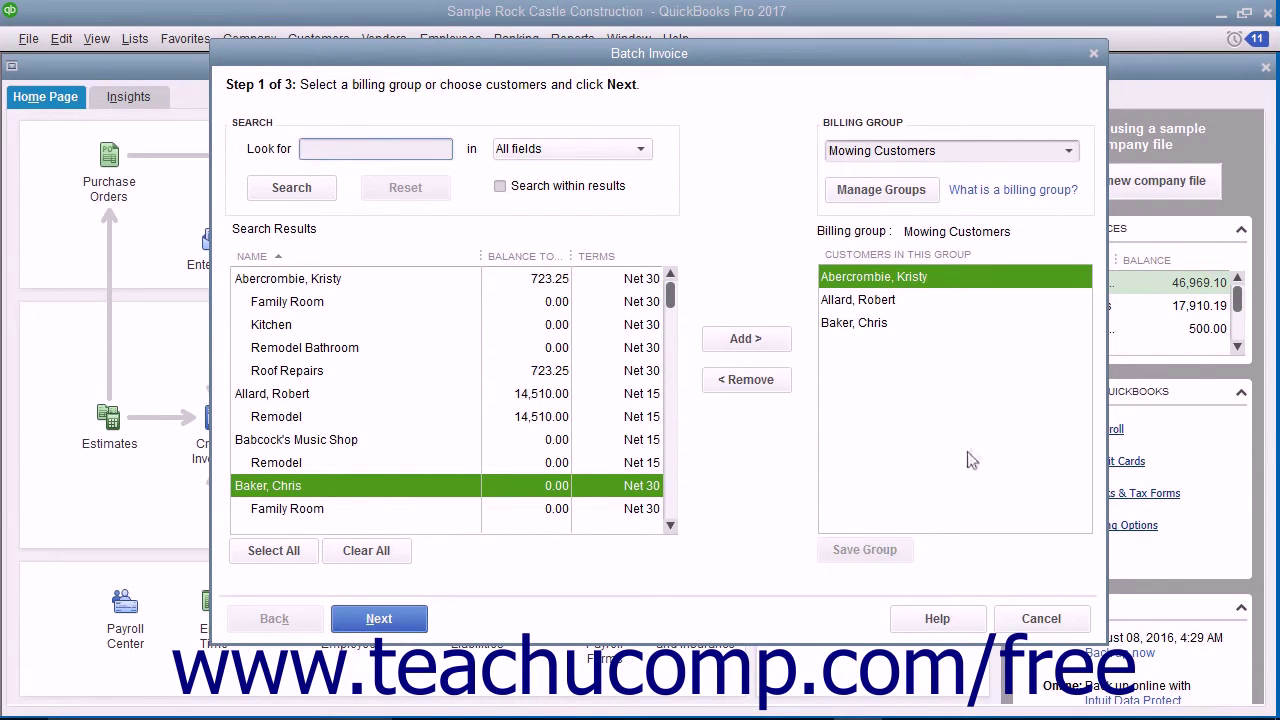
Load Mowing Customers, then delete it in Manage Billing Groups and confirm with Yes
left_click(1069, 151)
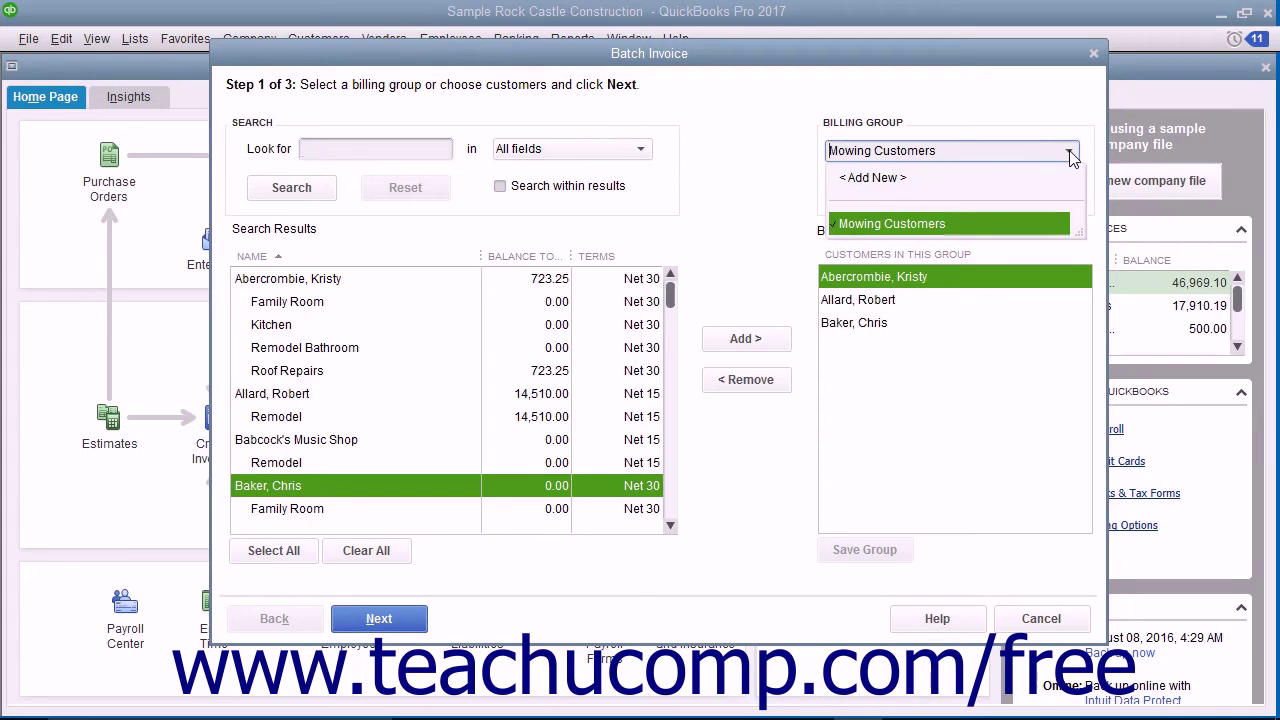
left_click(1012, 223)
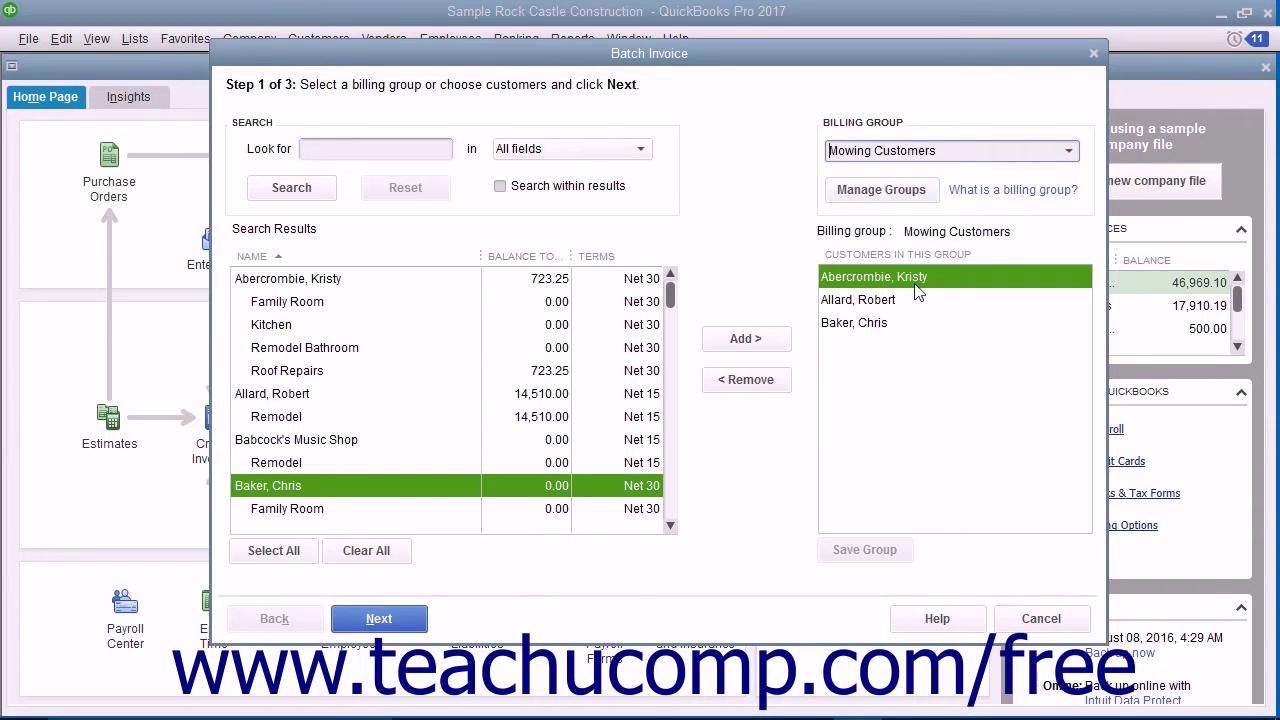
left_click(884, 300)
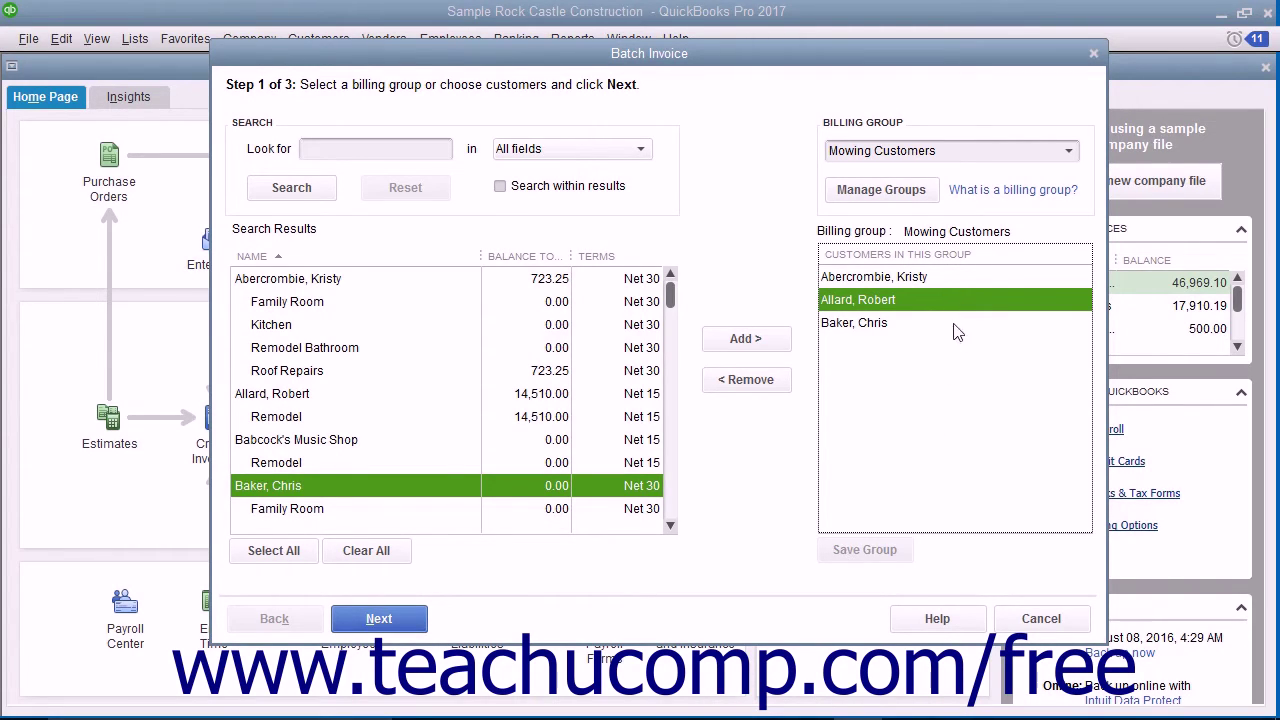
left_click(881, 190)
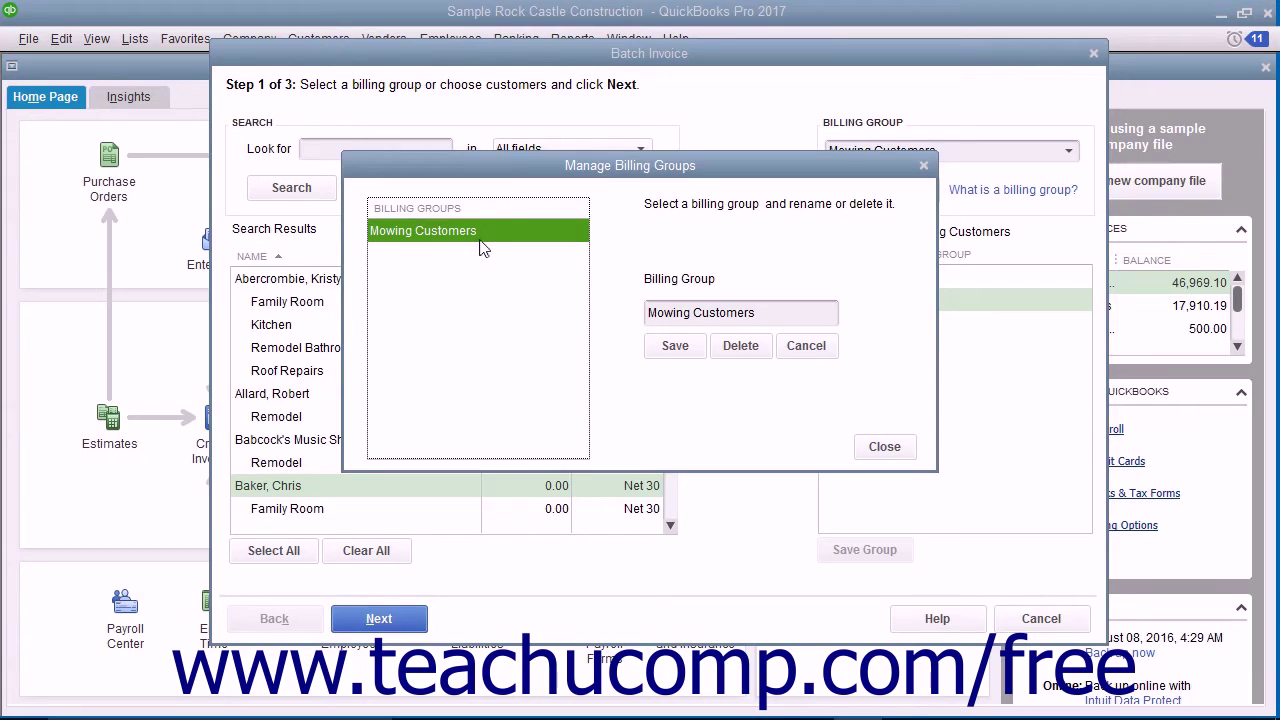
left_click(697, 313)
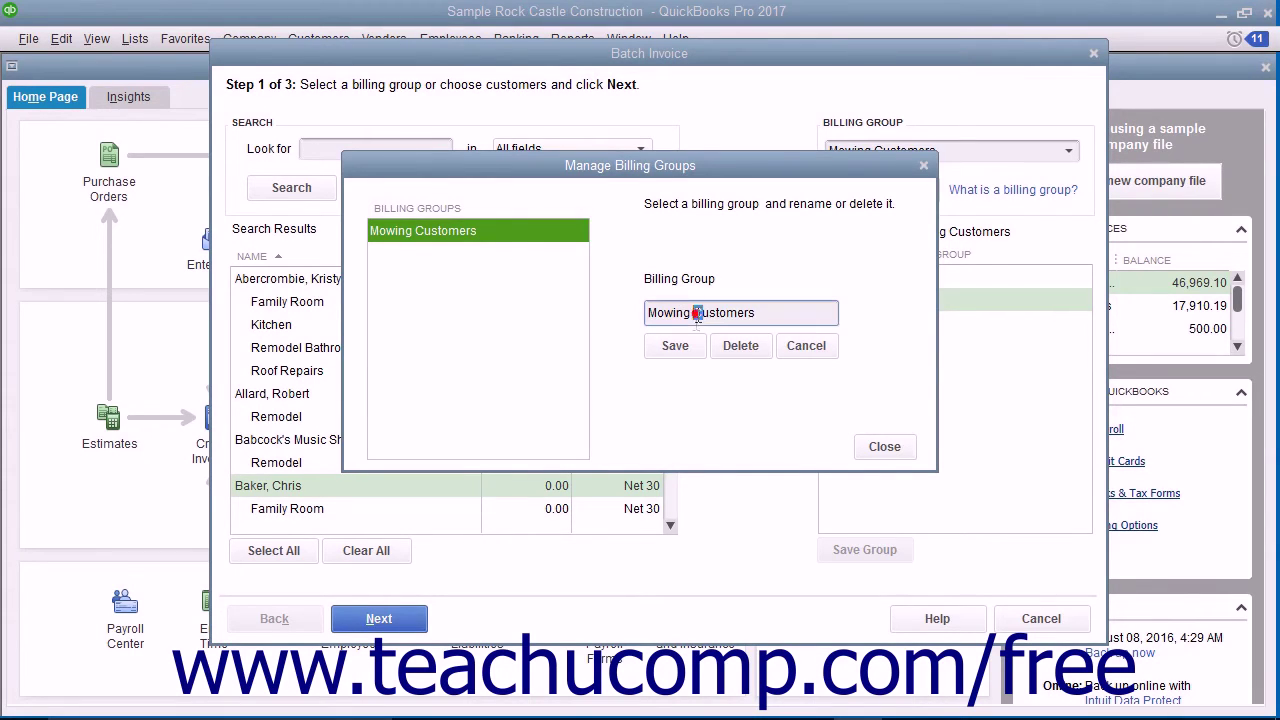
left_click(757, 357)
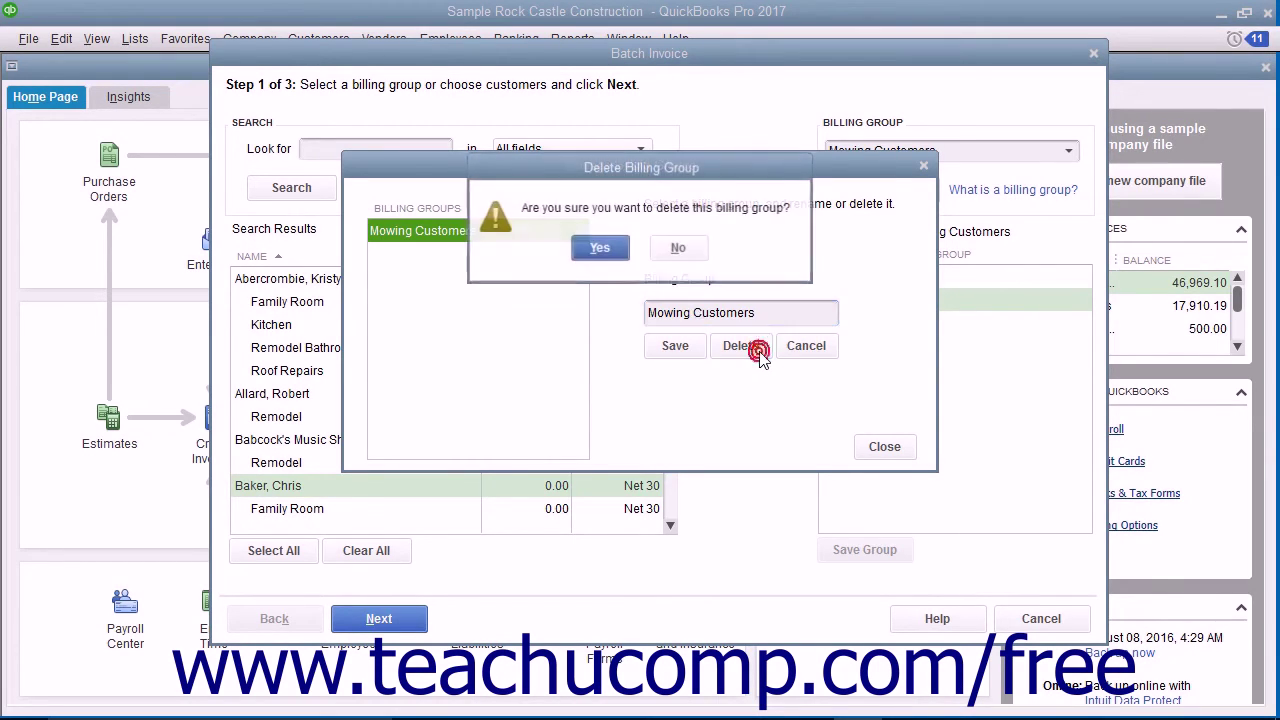
left_click(603, 253)
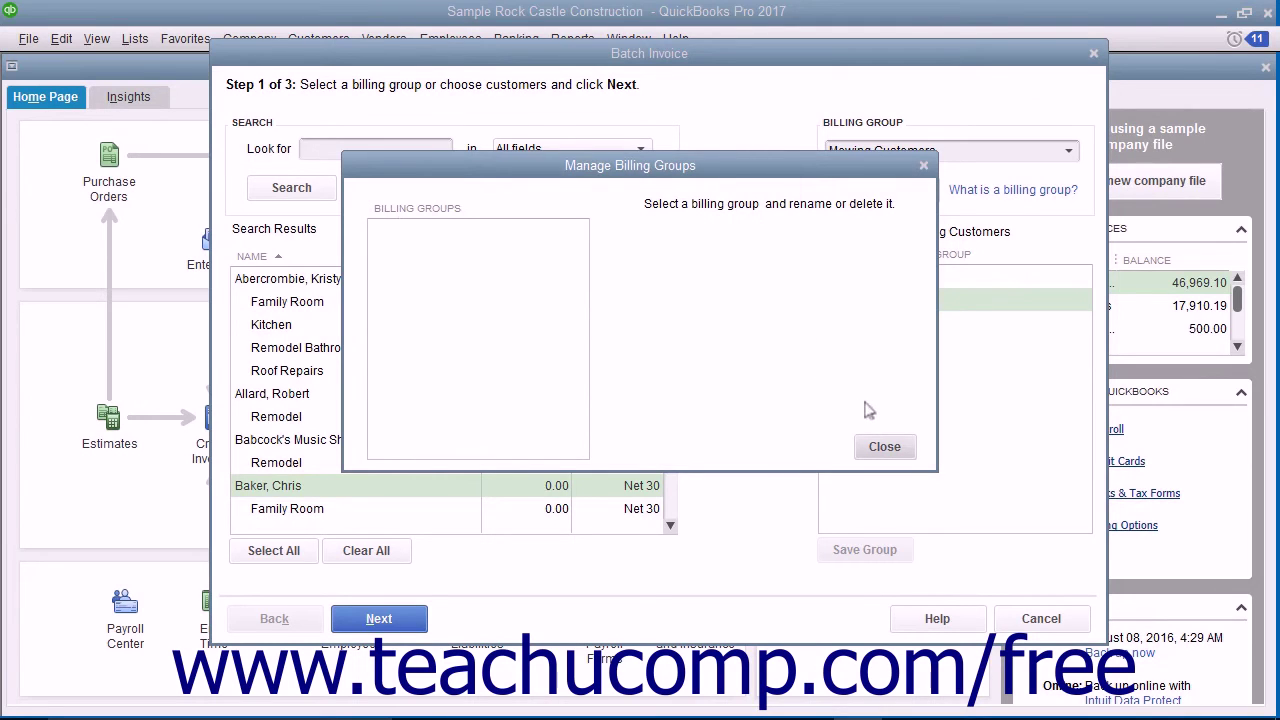
Add the top, 14,510.00-balance and next-below customers individually, then advance to Step 2
left_click(884, 450)
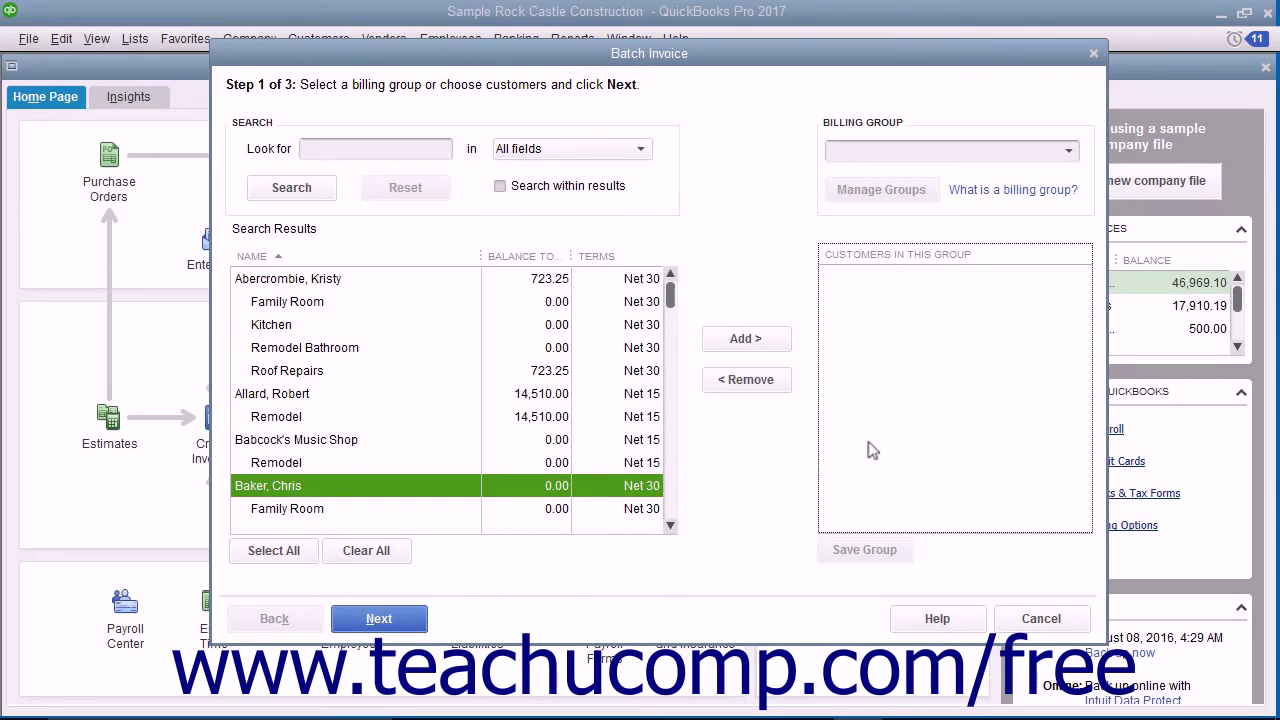
left_click(334, 278)
left_click(716, 338)
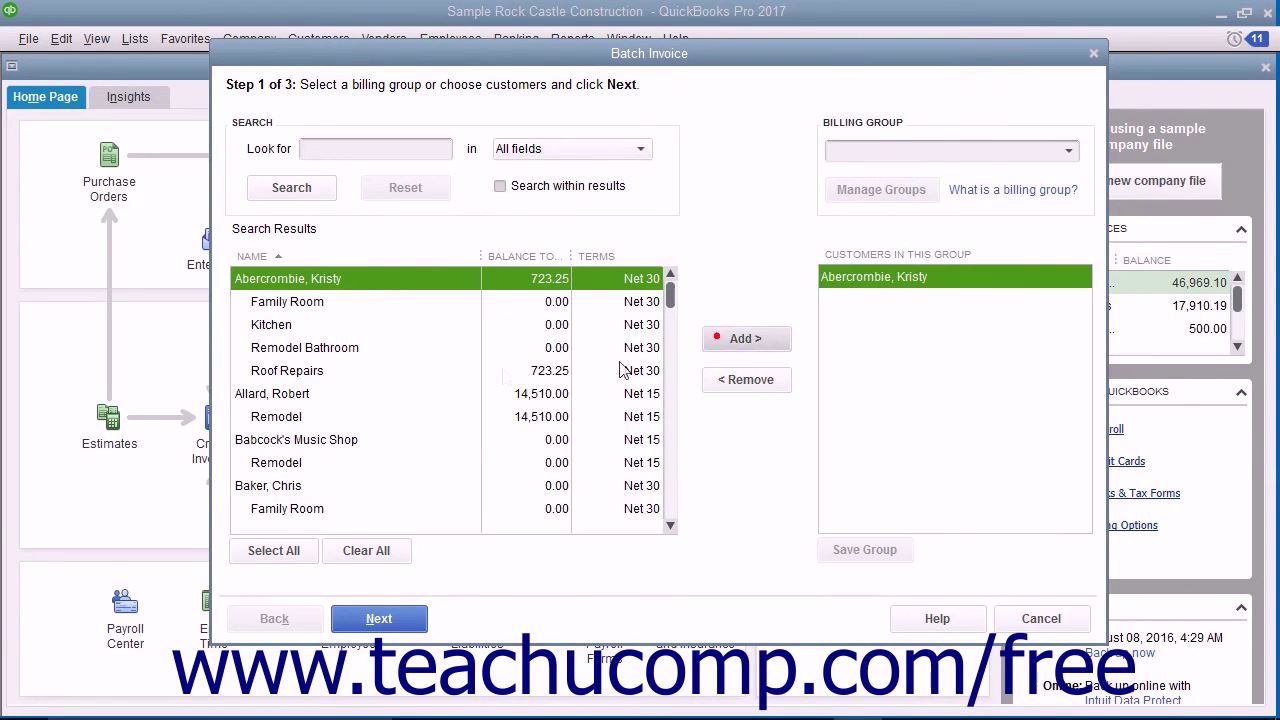
left_click(378, 393)
left_click(732, 339)
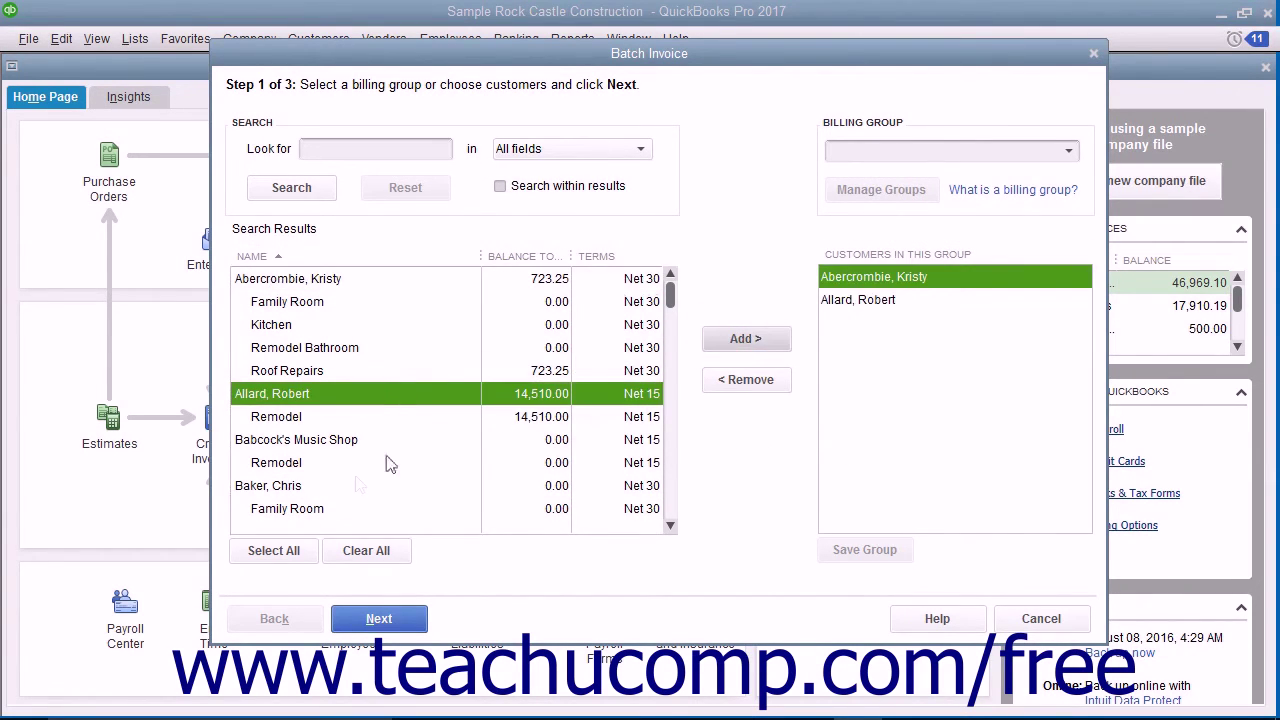
left_click(332, 486)
left_click(733, 339)
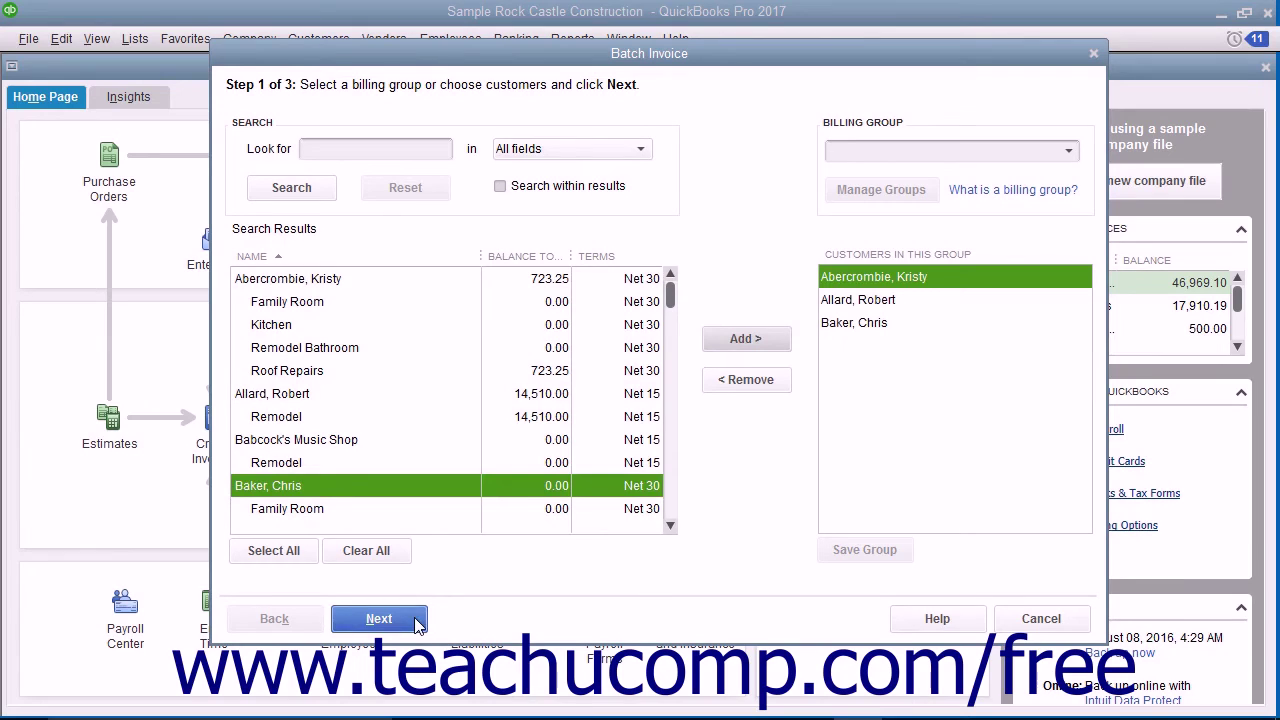
left_click(379, 619)
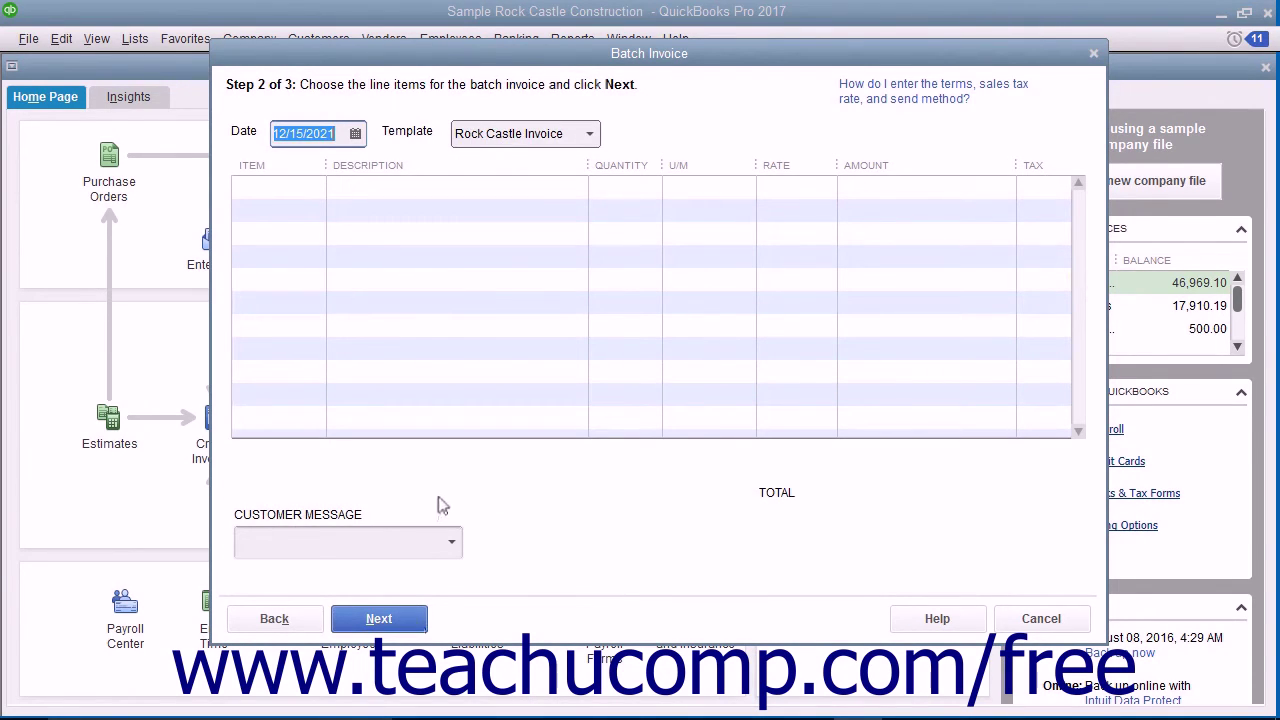
Keep the invoice date 12/15/2021 and the Rock Castle Invoice template
left_click(355, 134)
left_click(370, 276)
left_click(589, 134)
left_click(537, 301)
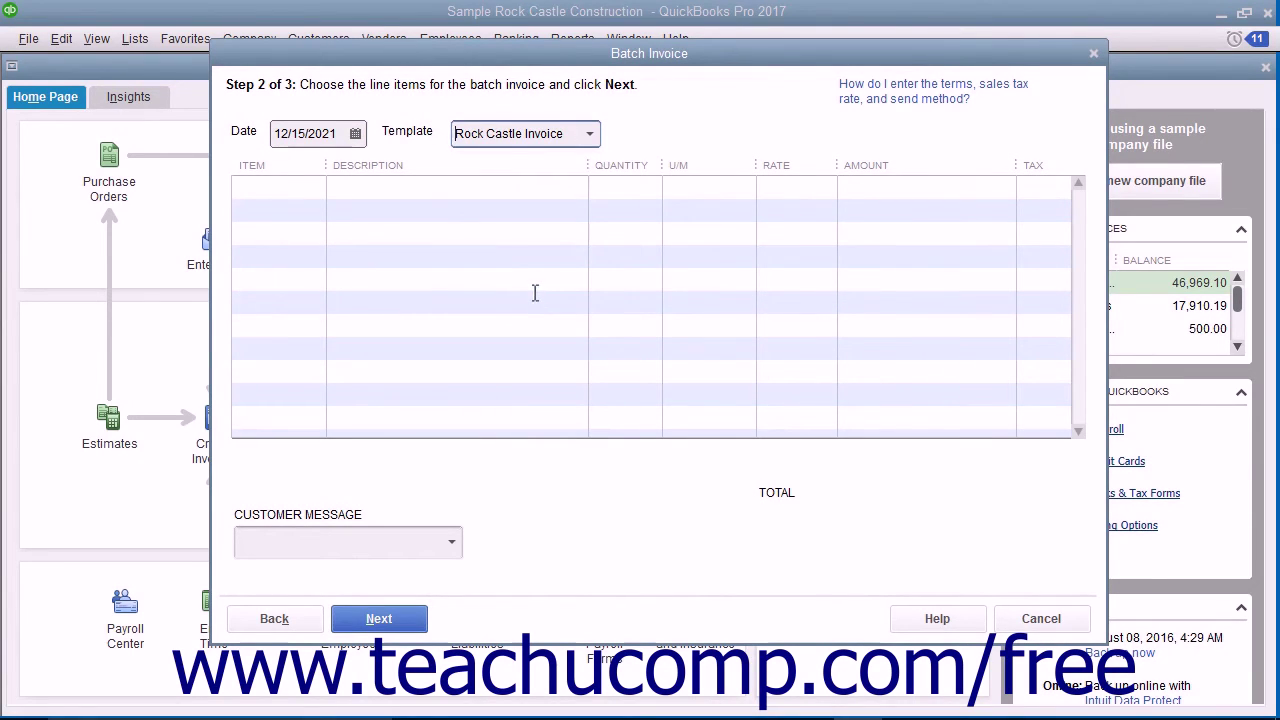
Enter a Labor line item described 'Mowed lawn' at 50.00
left_click(284, 191)
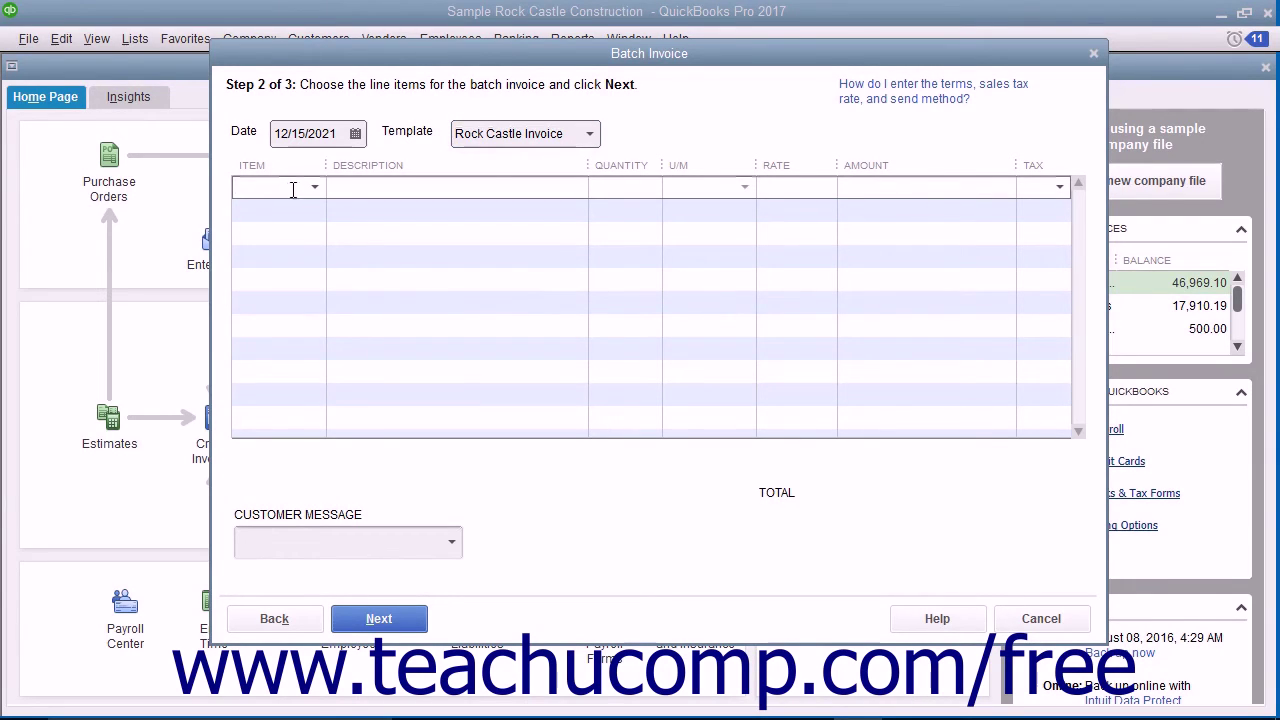
left_click(317, 187)
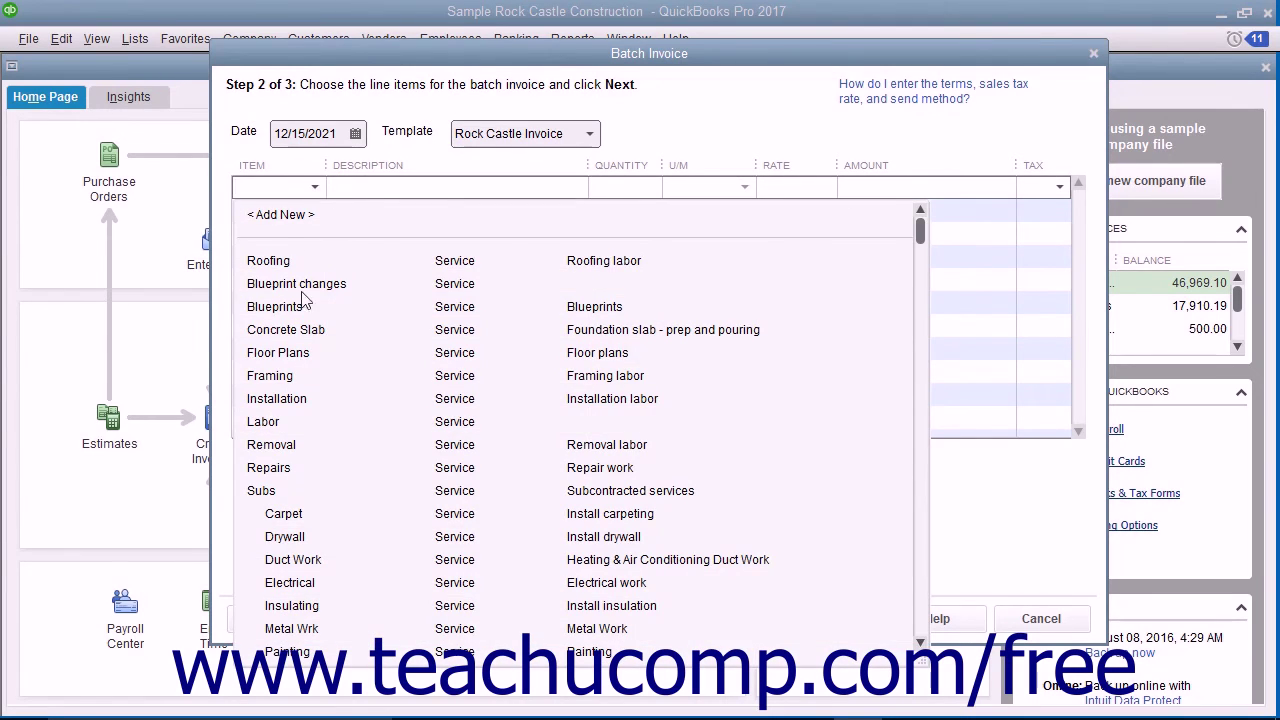
left_click(302, 421)
left_click(360, 188)
type("Mowed lawn")
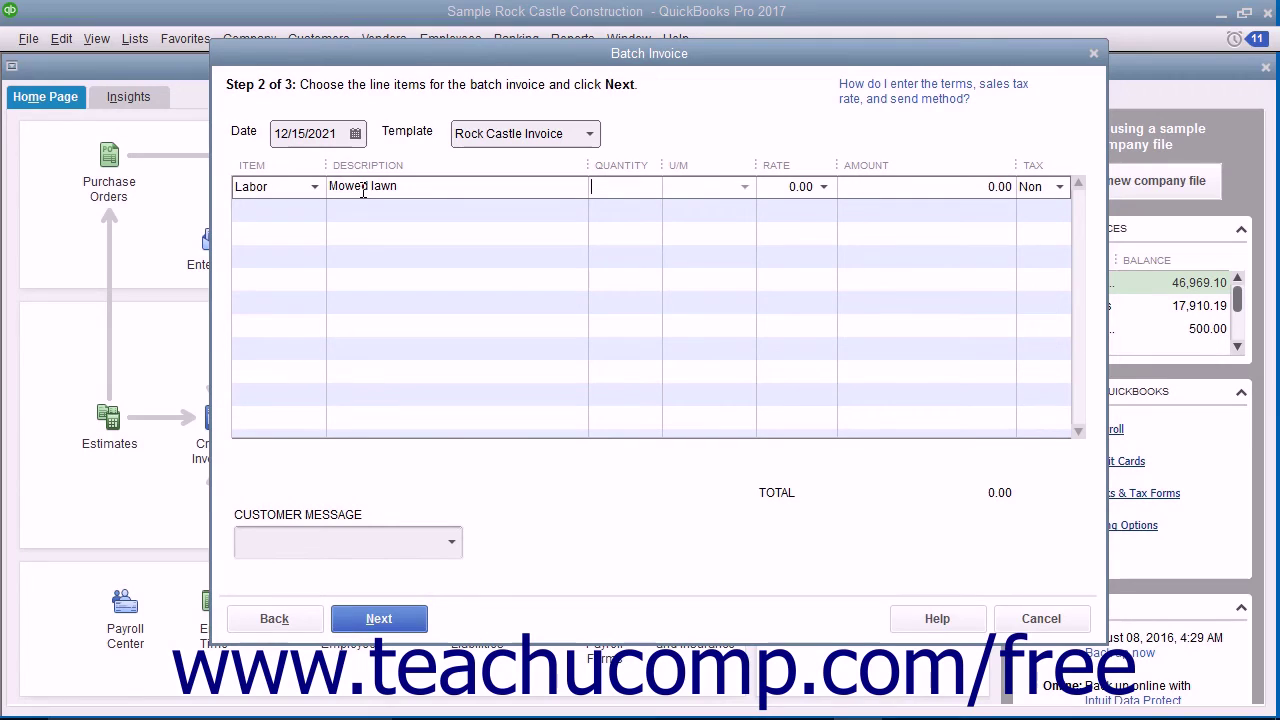
type("50.00")
key("Tab")
Choose the Thank you customer message and move on to the Step 3 review
left_click(336, 538)
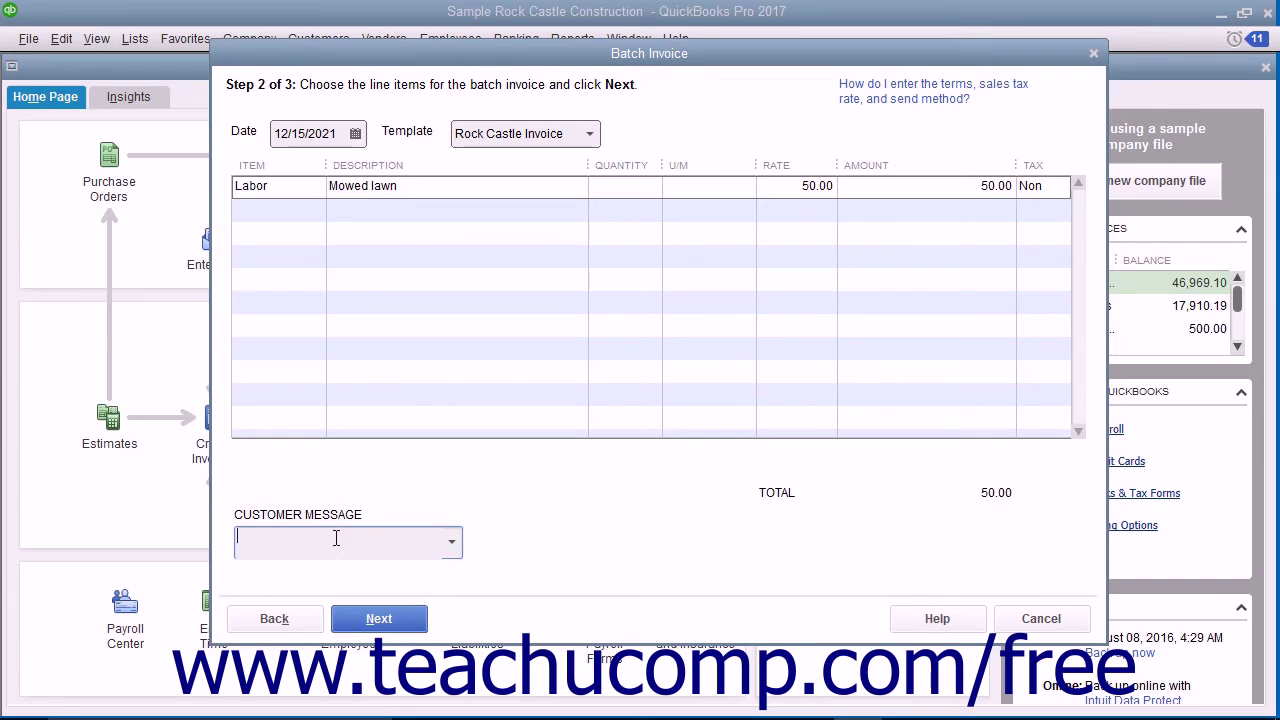
type("Thank you for your business.")
key("Tab")
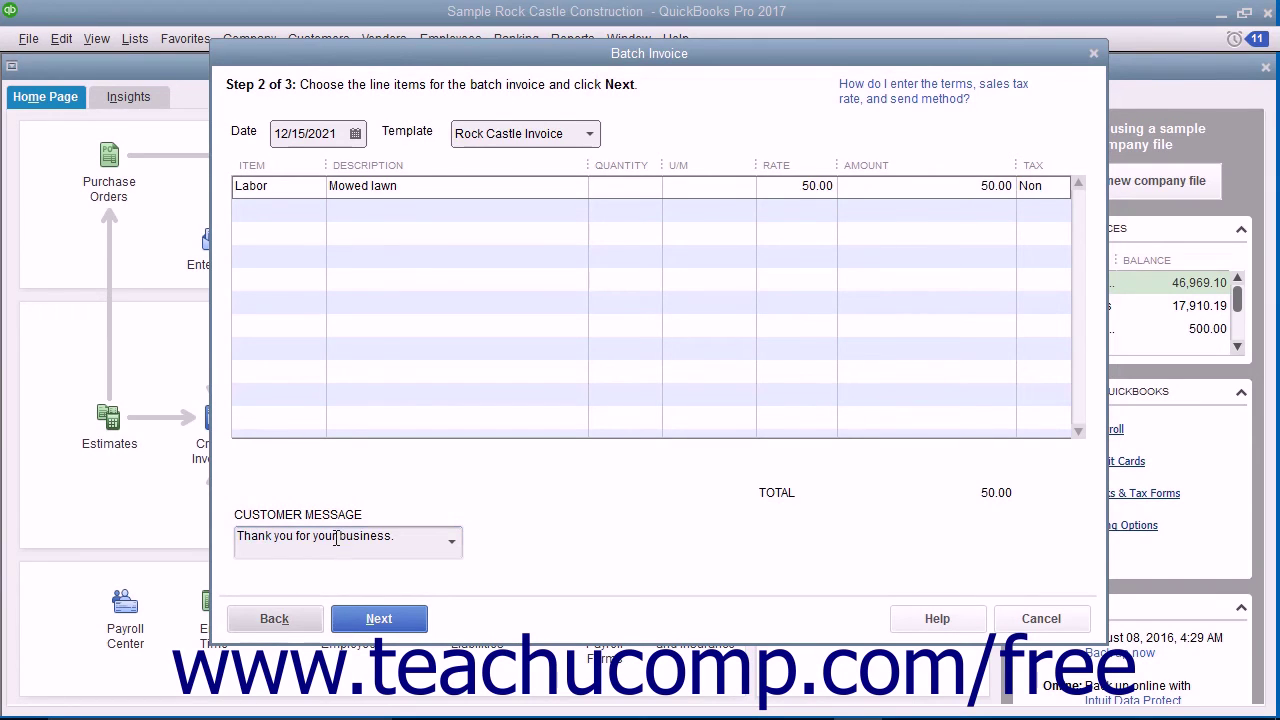
left_click(408, 620)
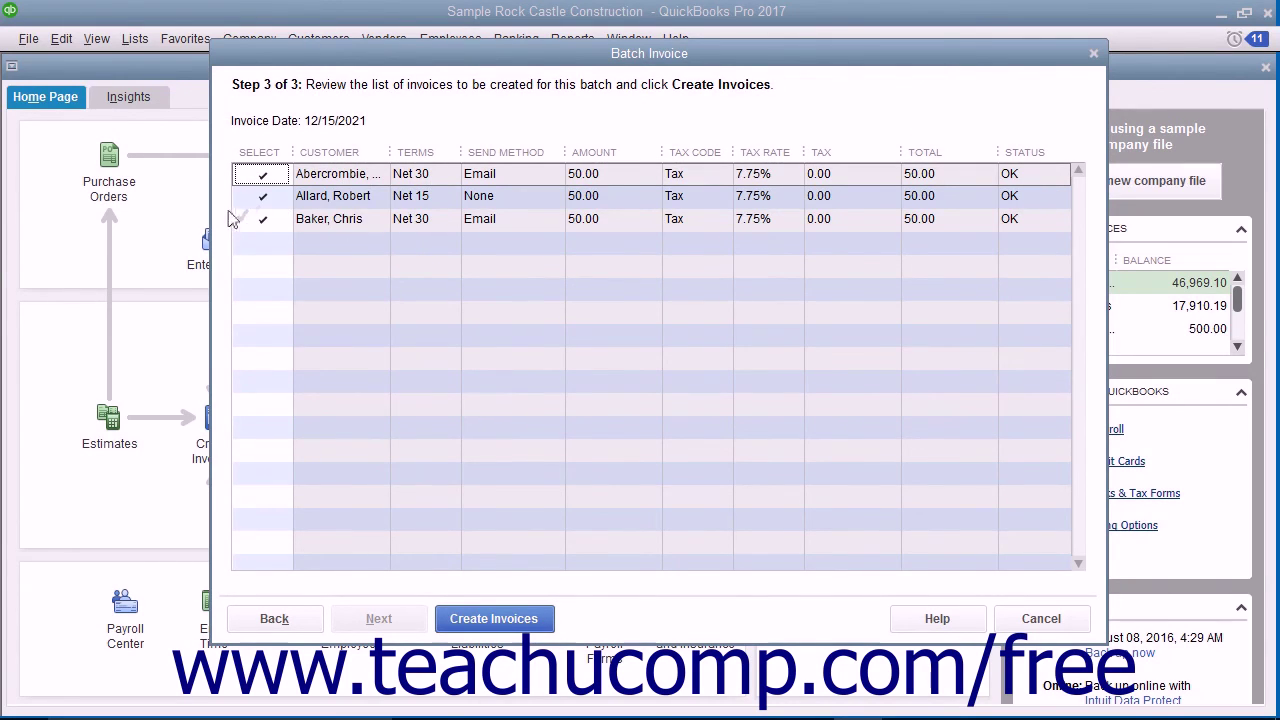
Create the three 50.00 batch invoices to show the Batch Invoice Summary
left_click(266, 198)
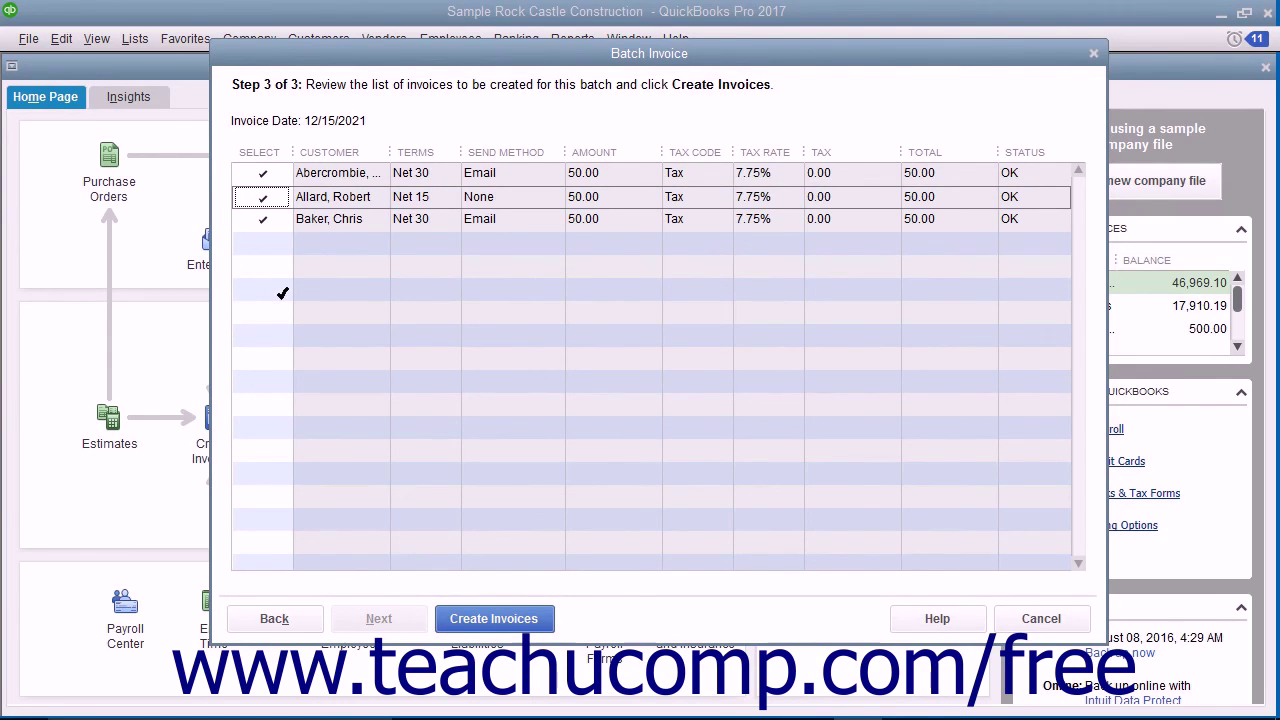
left_click(461, 626)
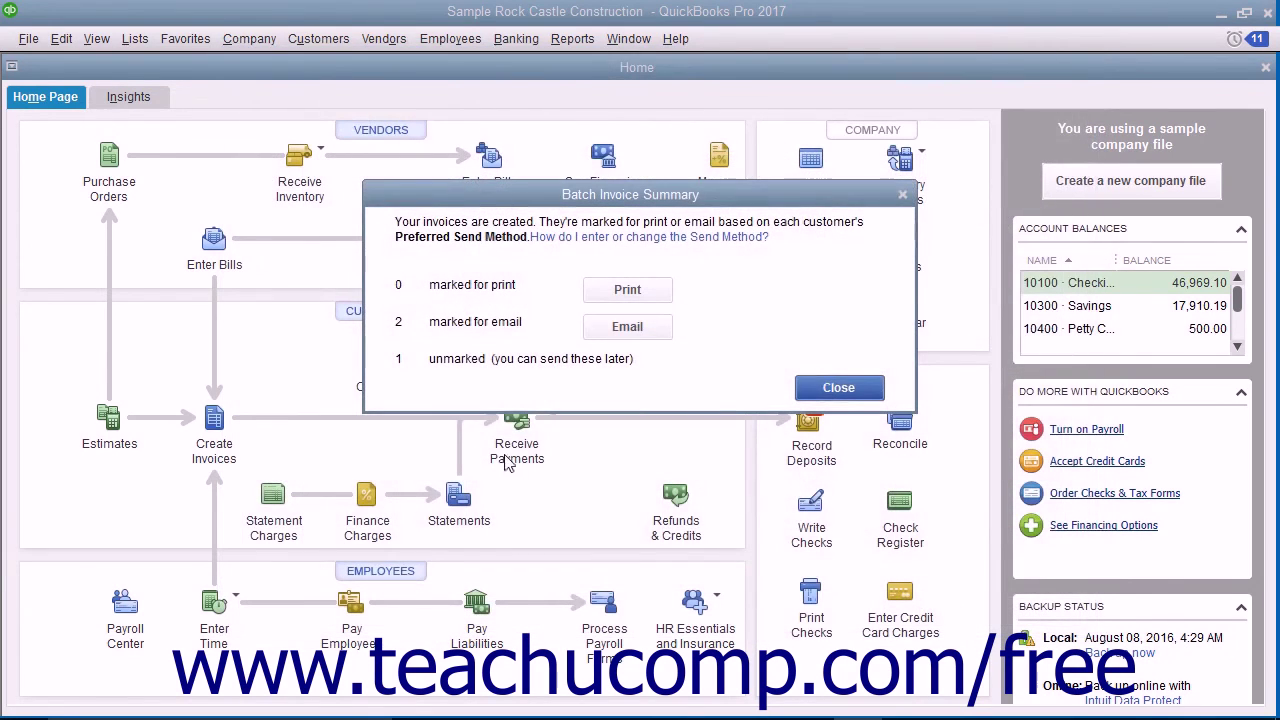